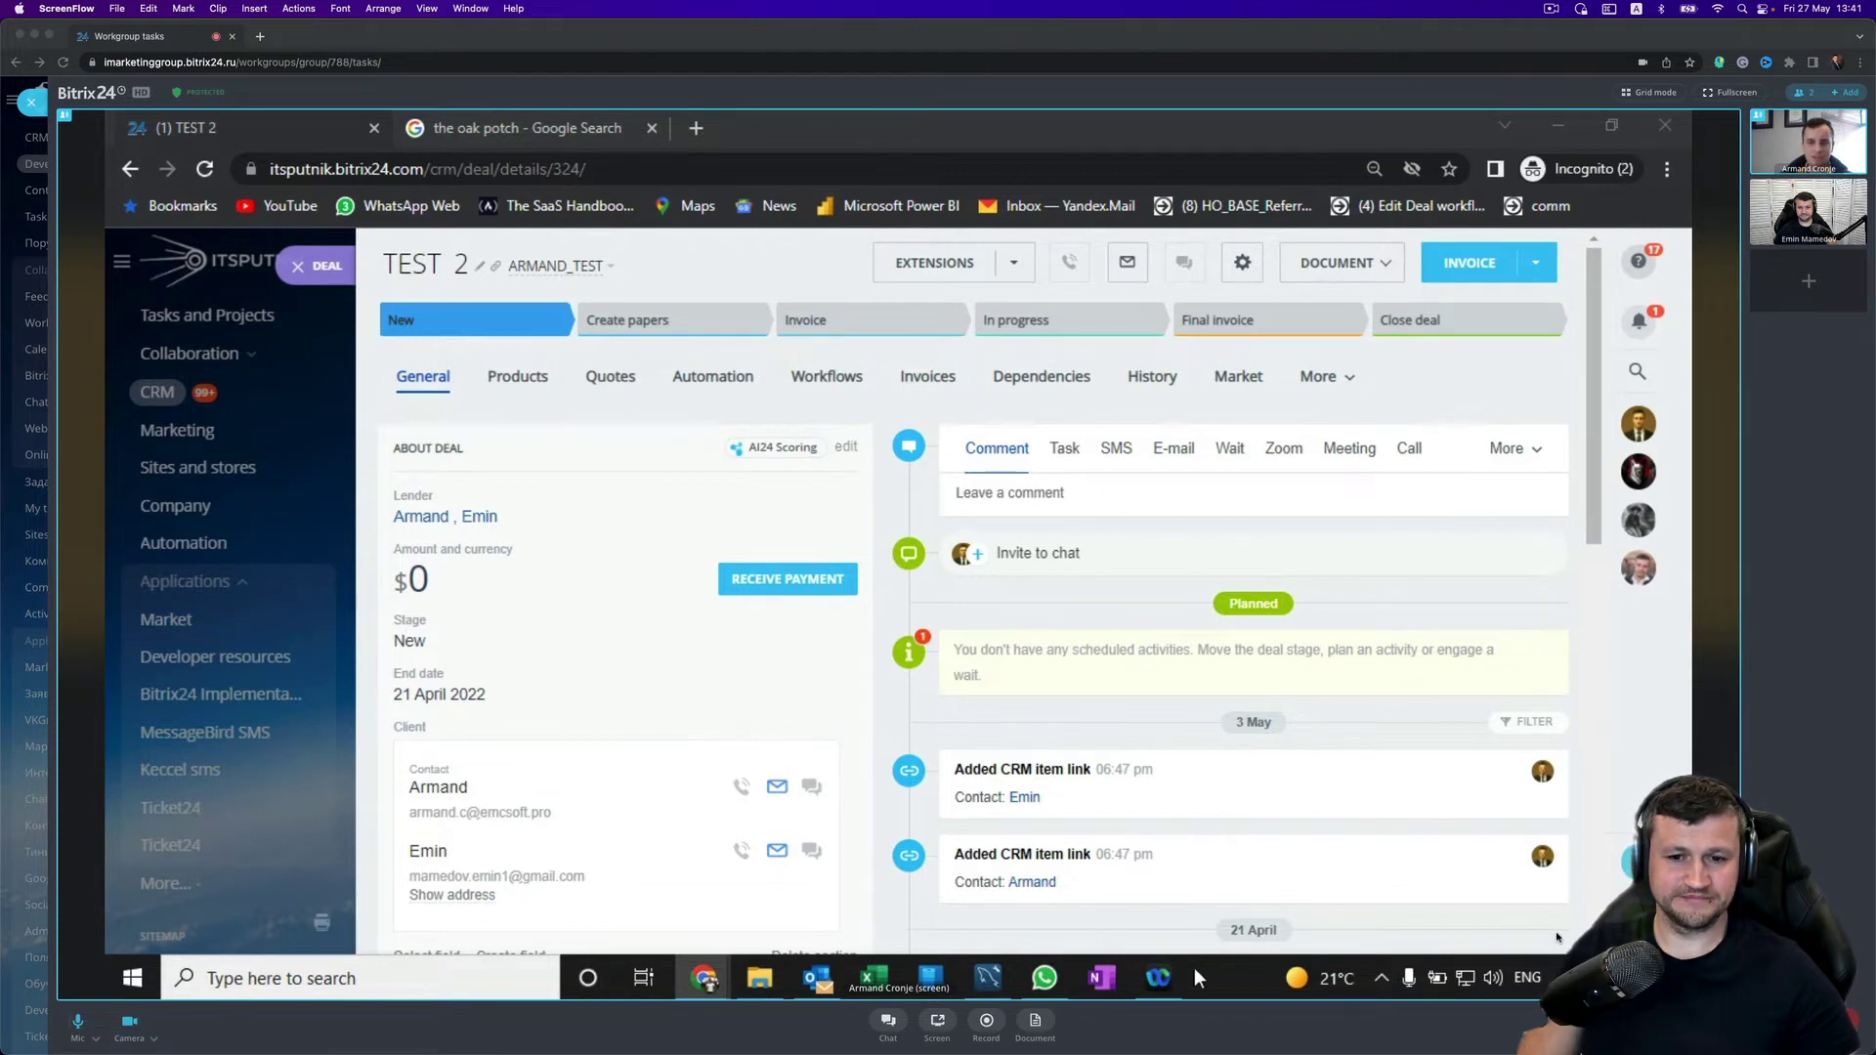
left_click(1158, 977)
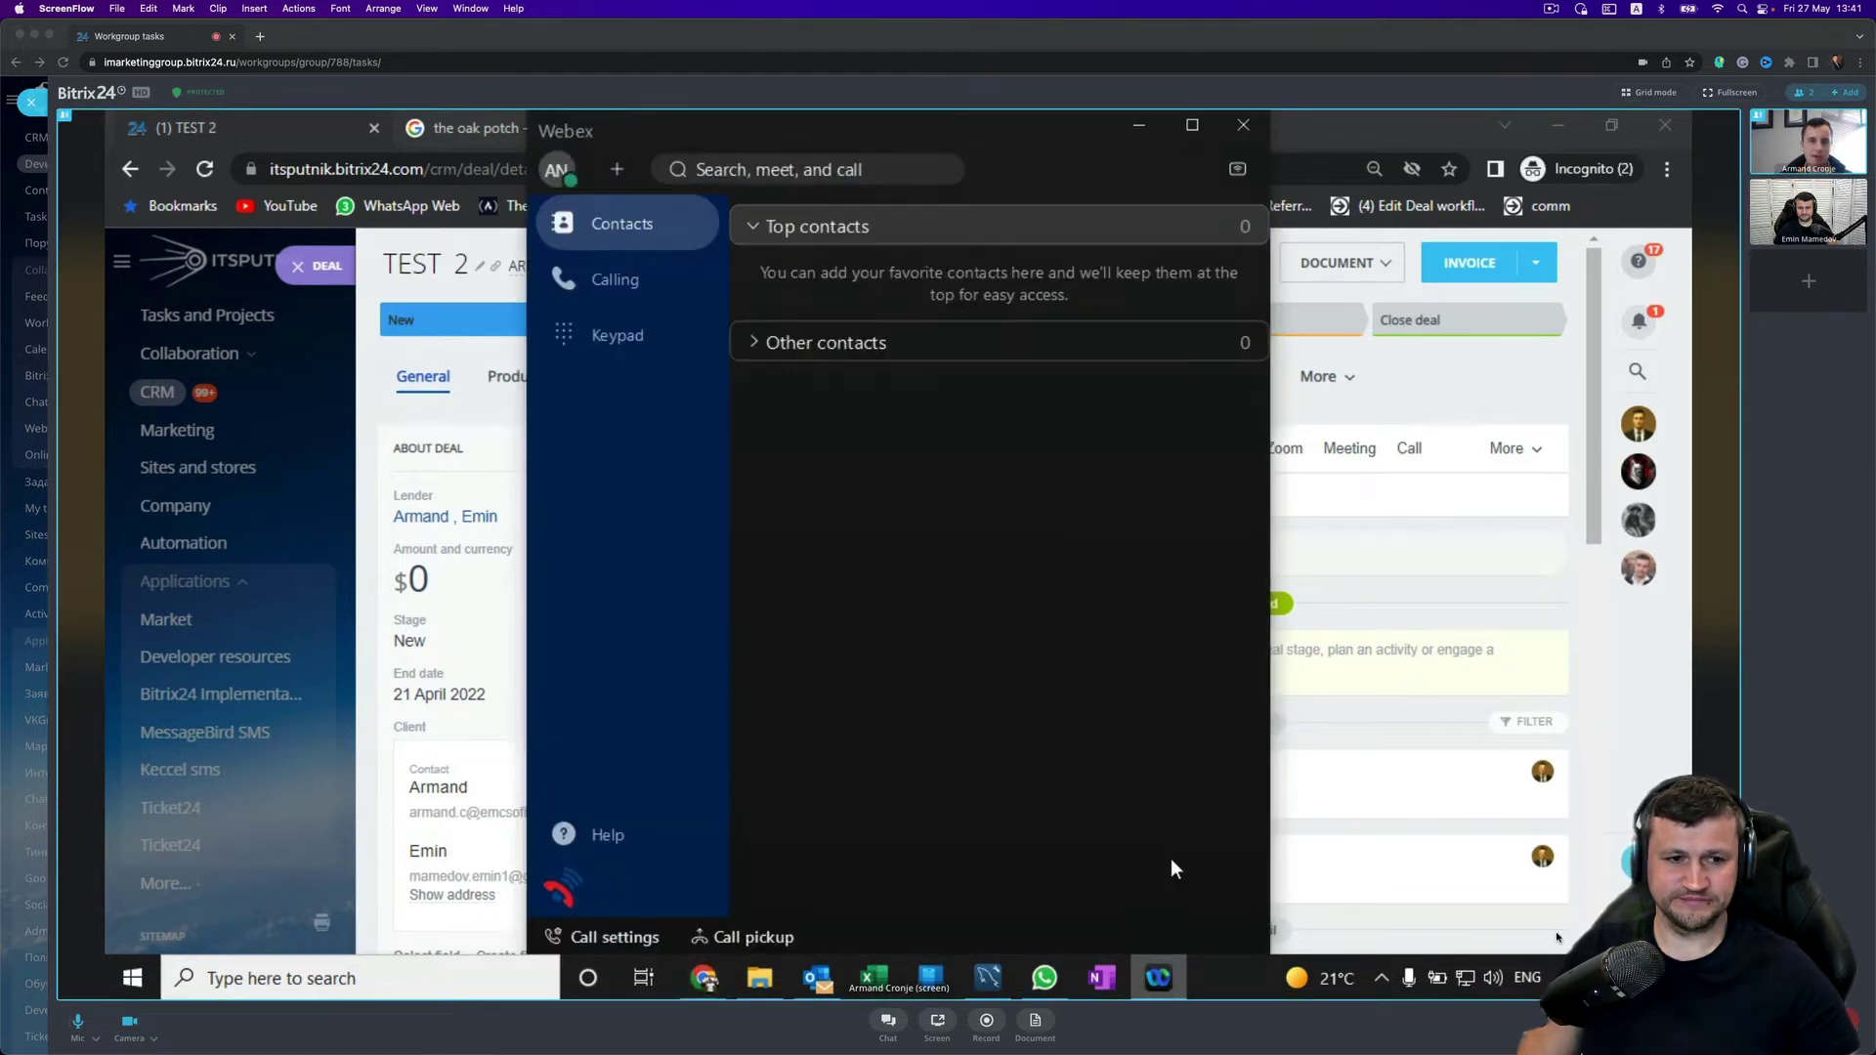
left_click(1134, 131)
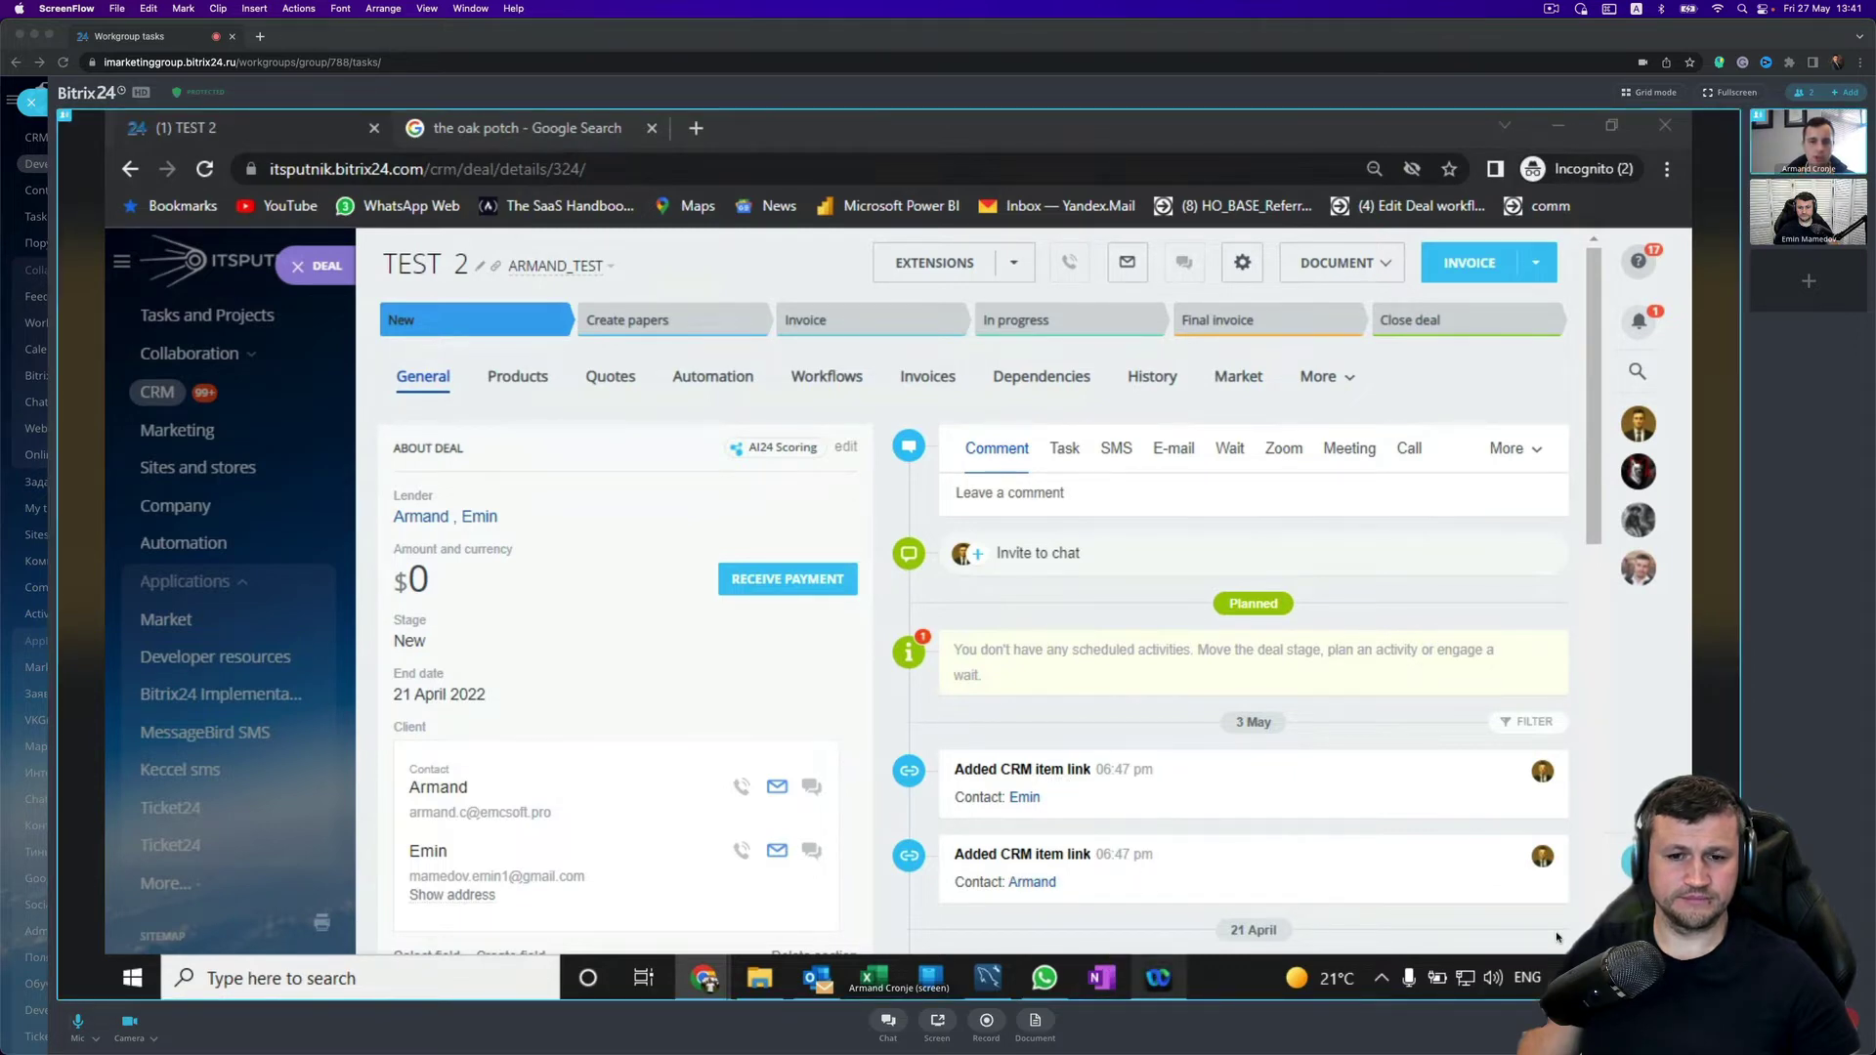
left_click(1159, 978)
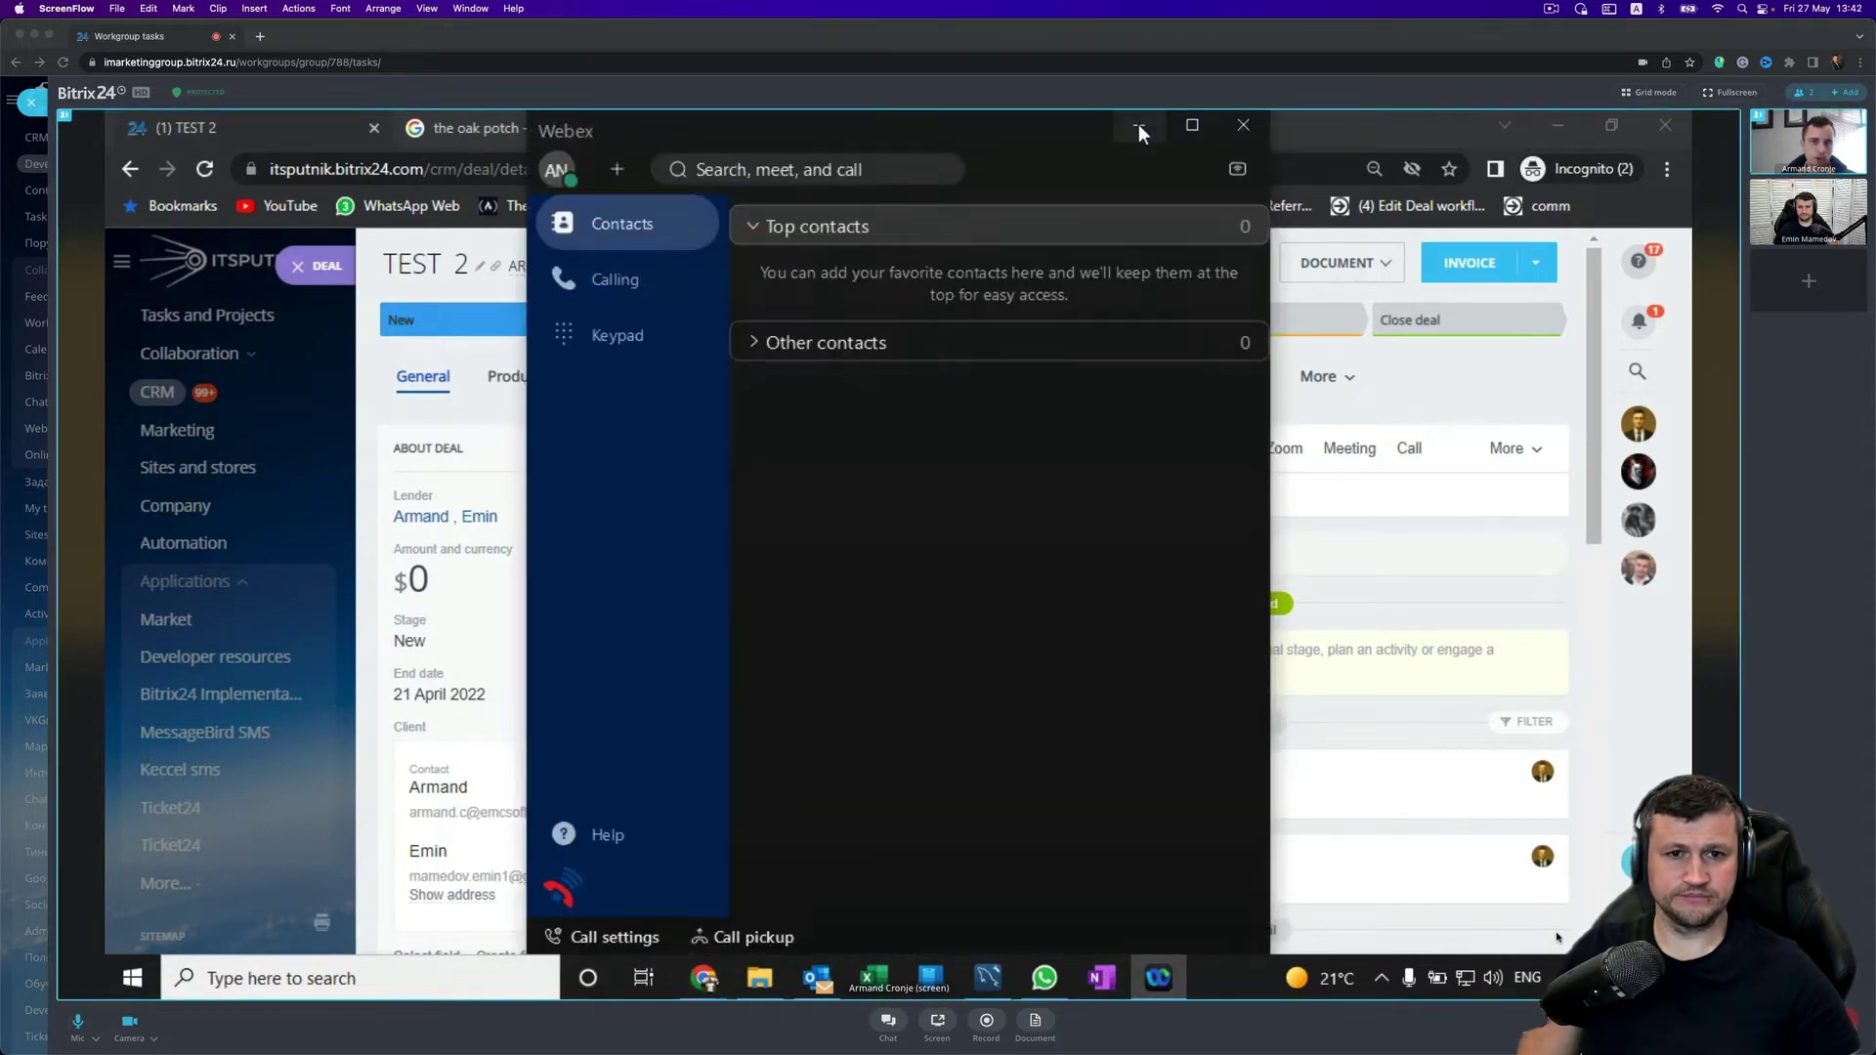
left_click(1140, 124)
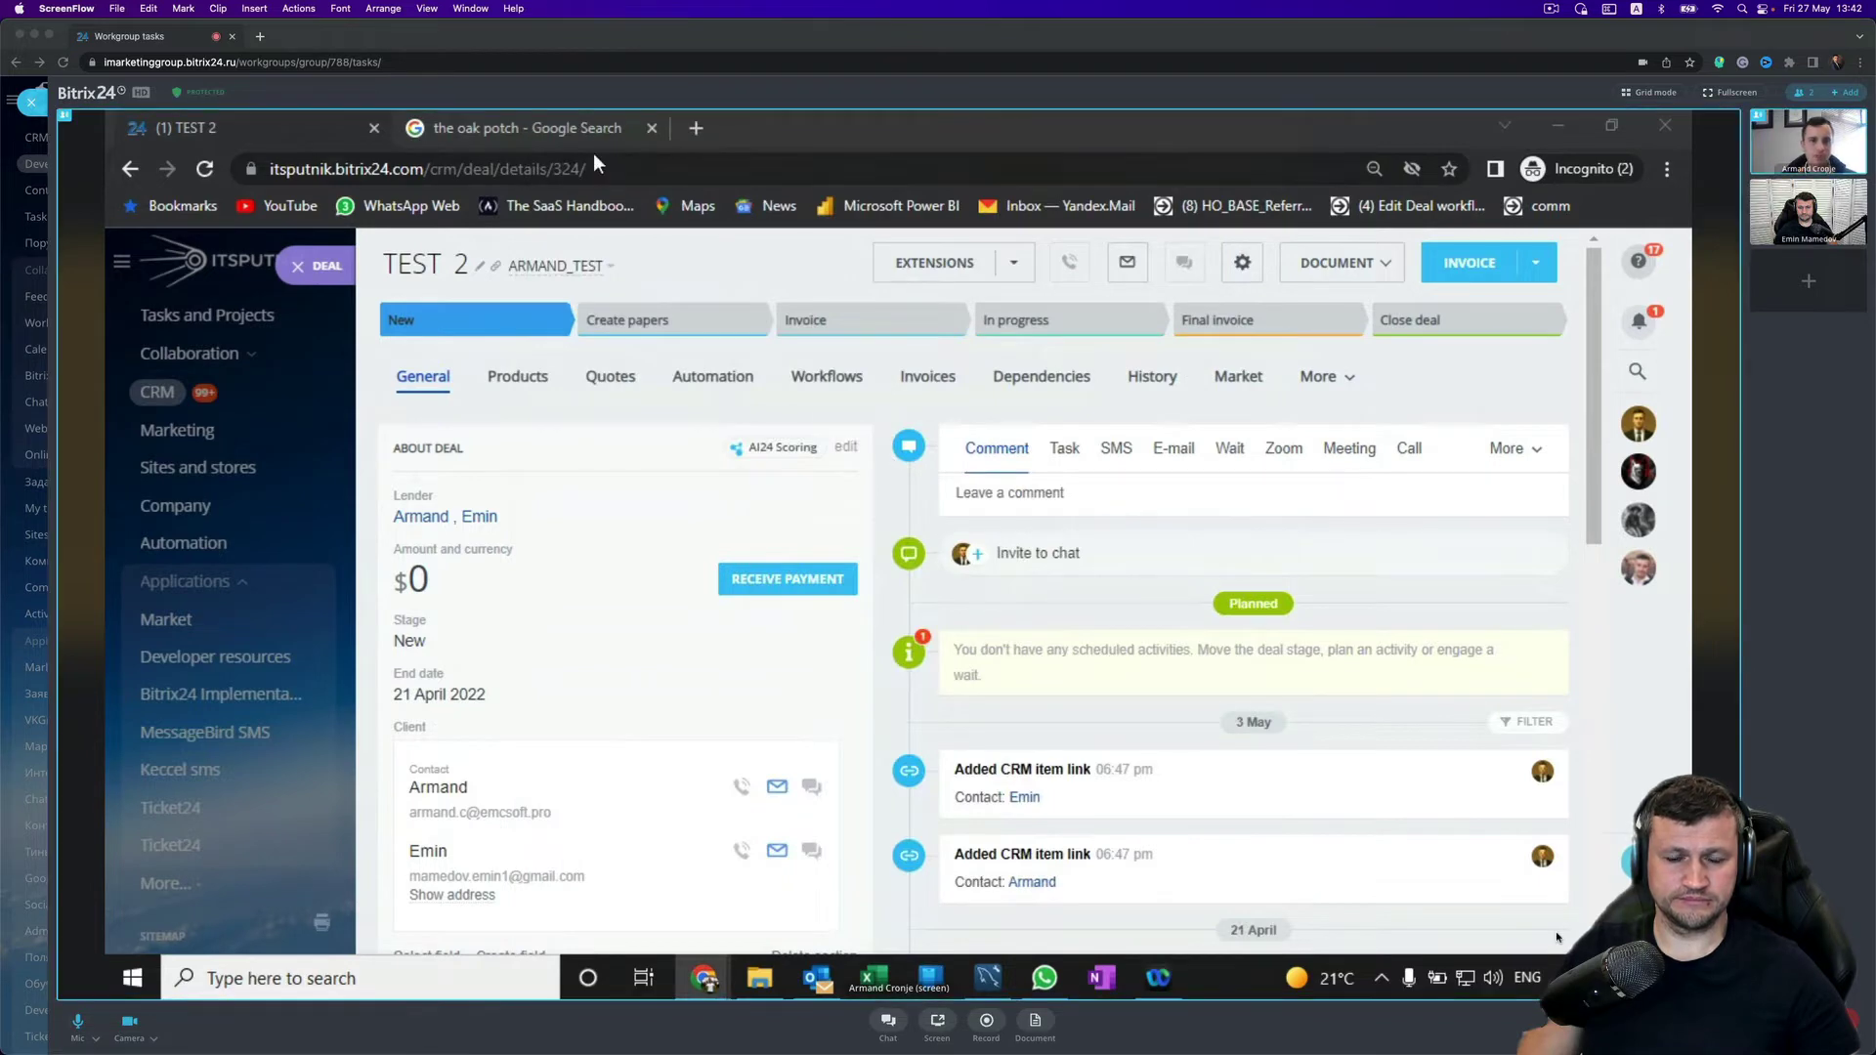
Open the Lender contact, then start and hang up a test call to its first phone number.
scroll(1111, 713, "down", 1)
scroll(1110, 713, "up", 2)
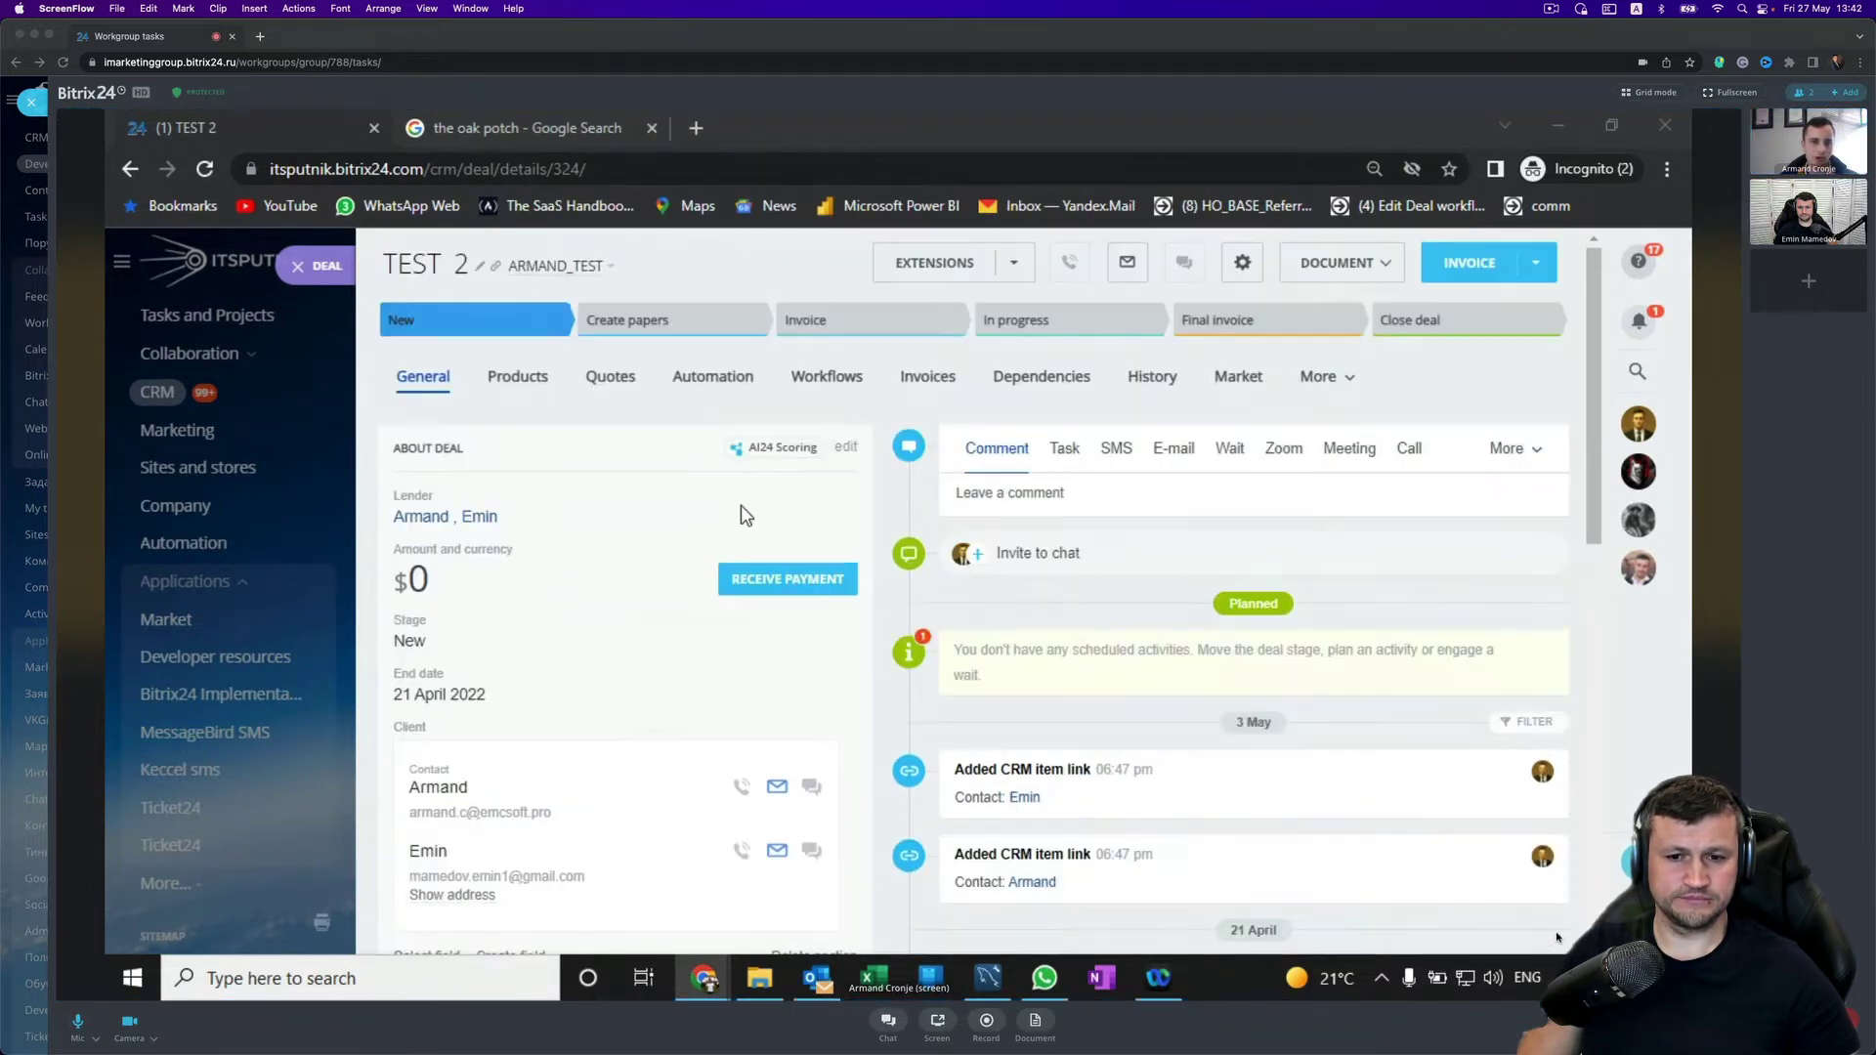
left_click(427, 520)
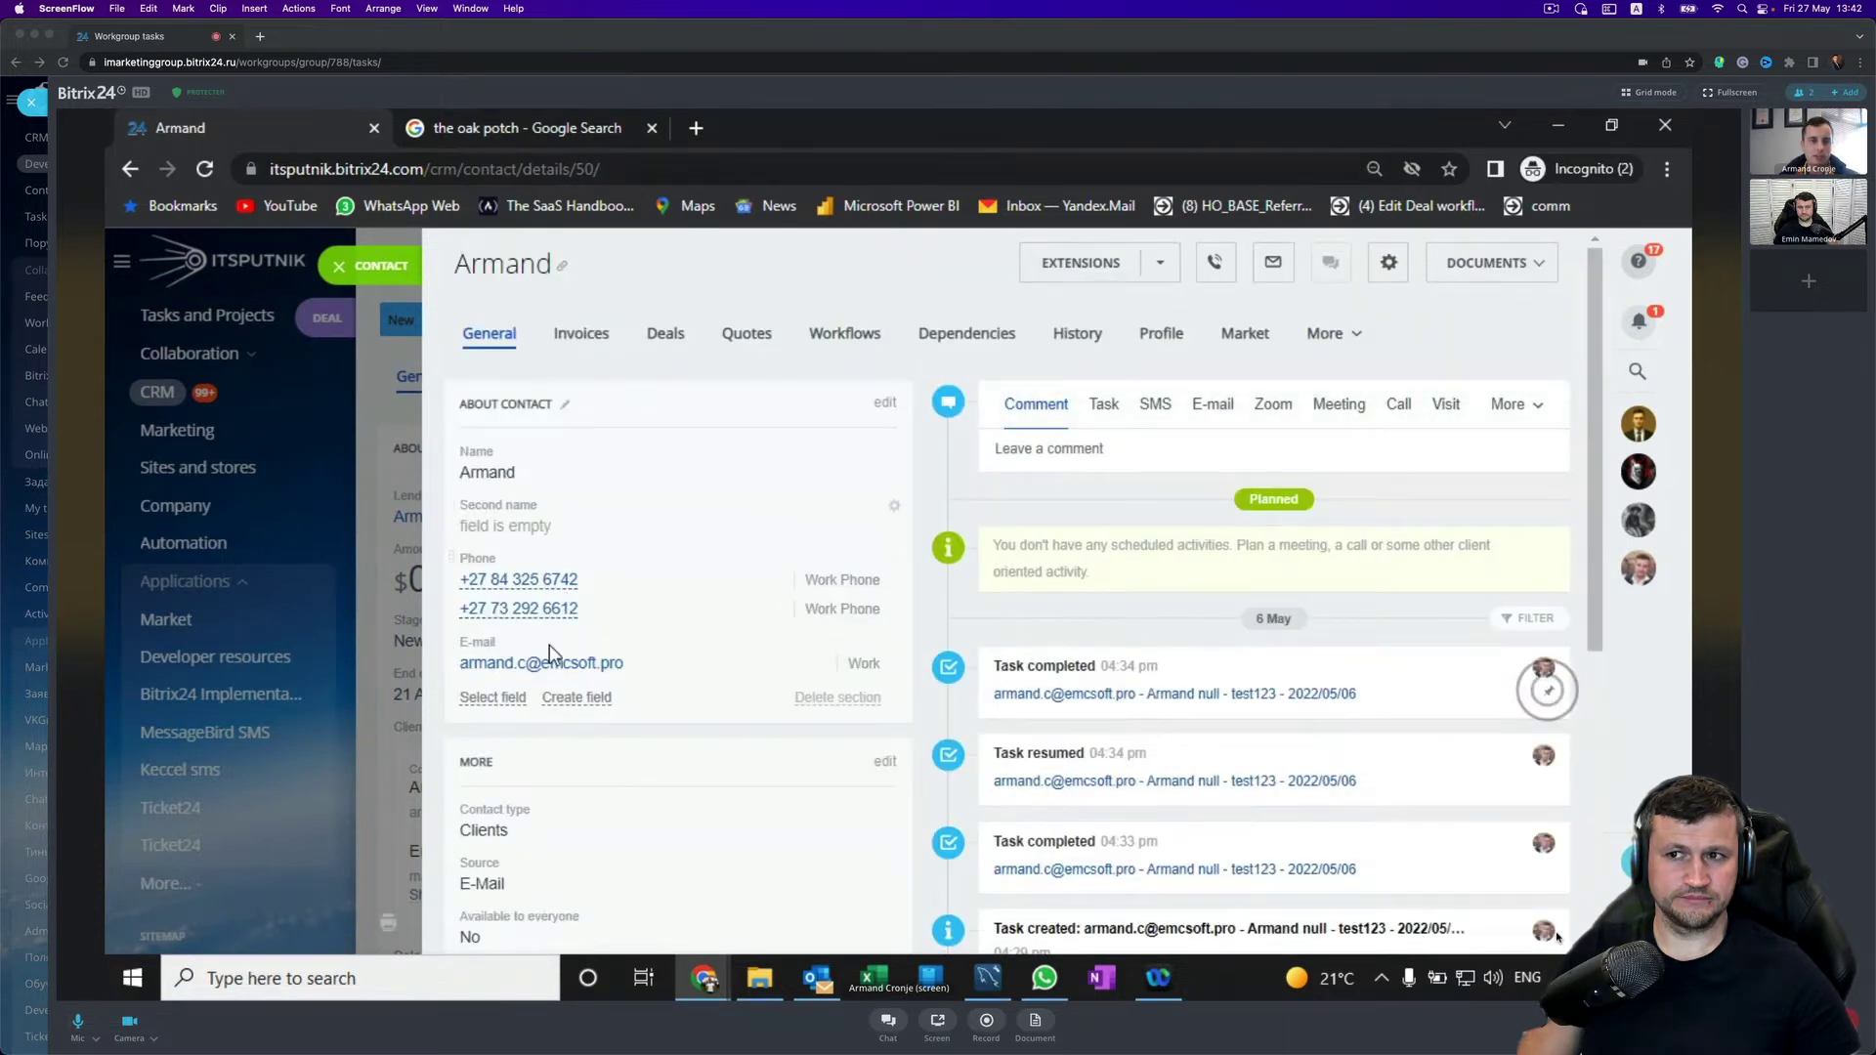
left_click(557, 582)
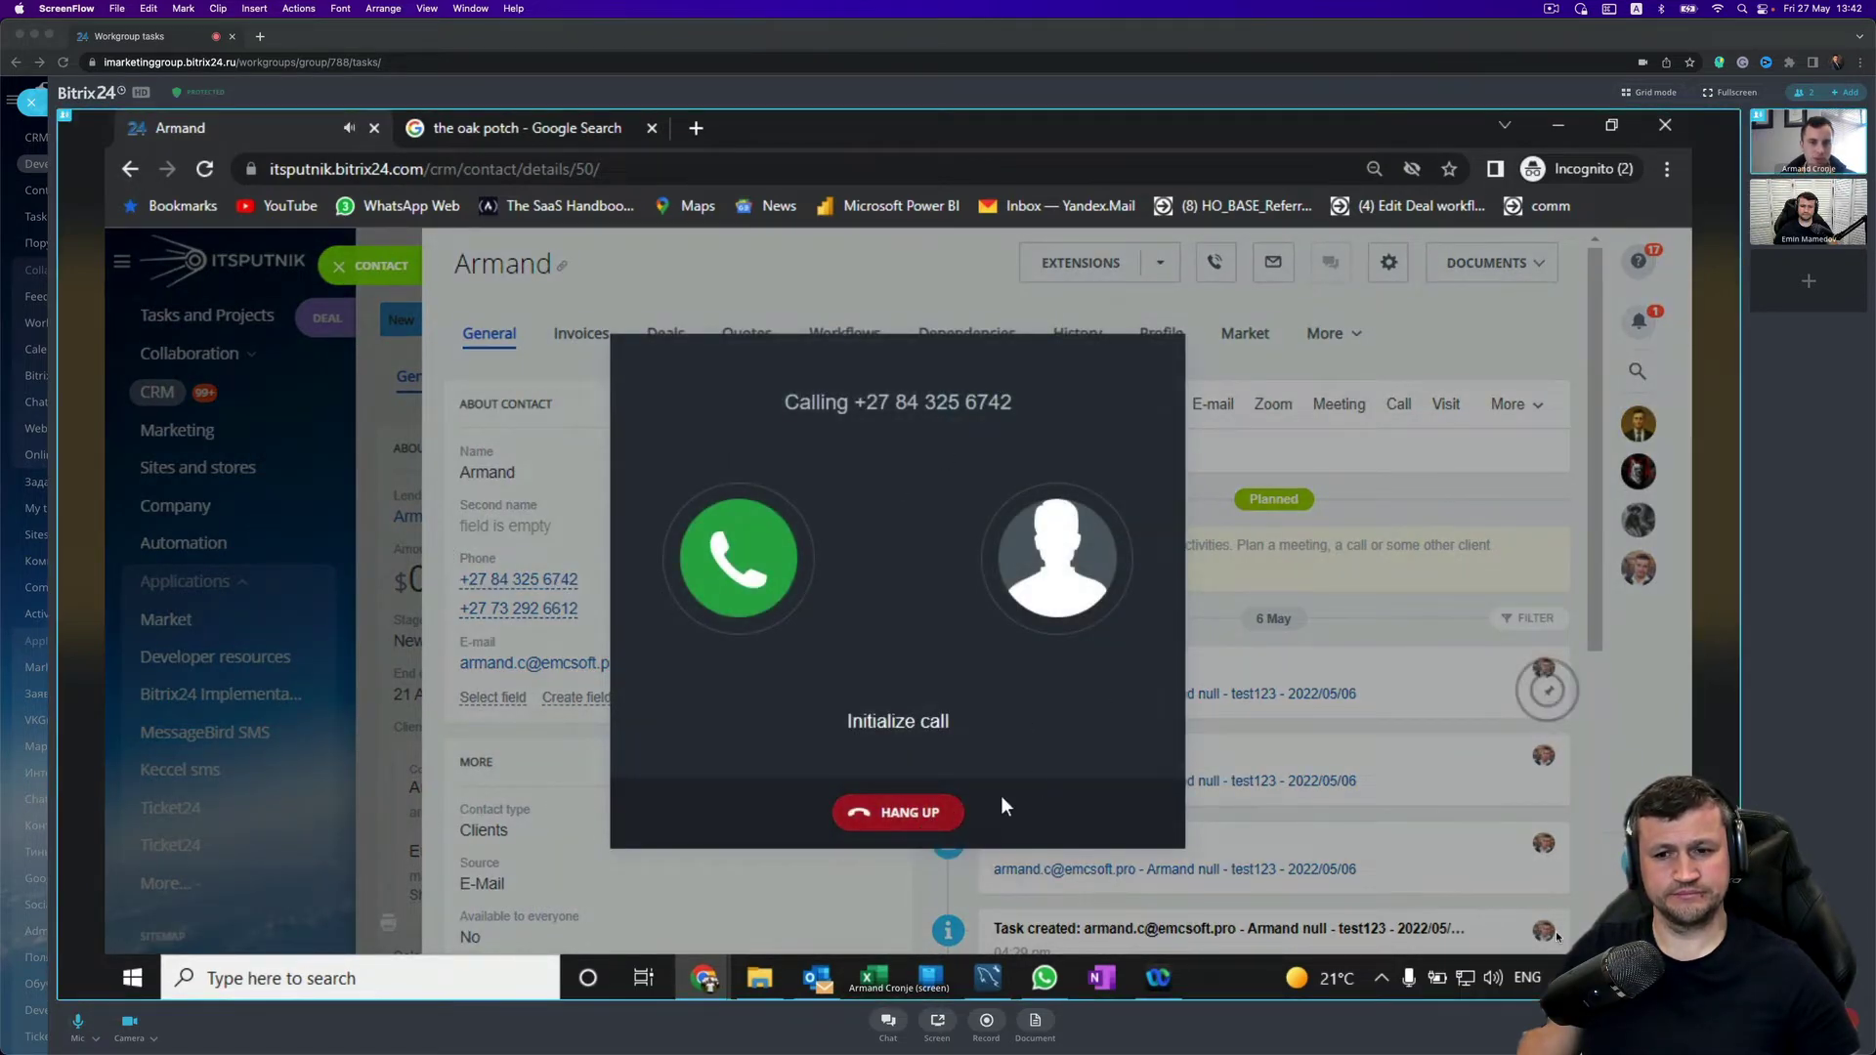
left_click(925, 815)
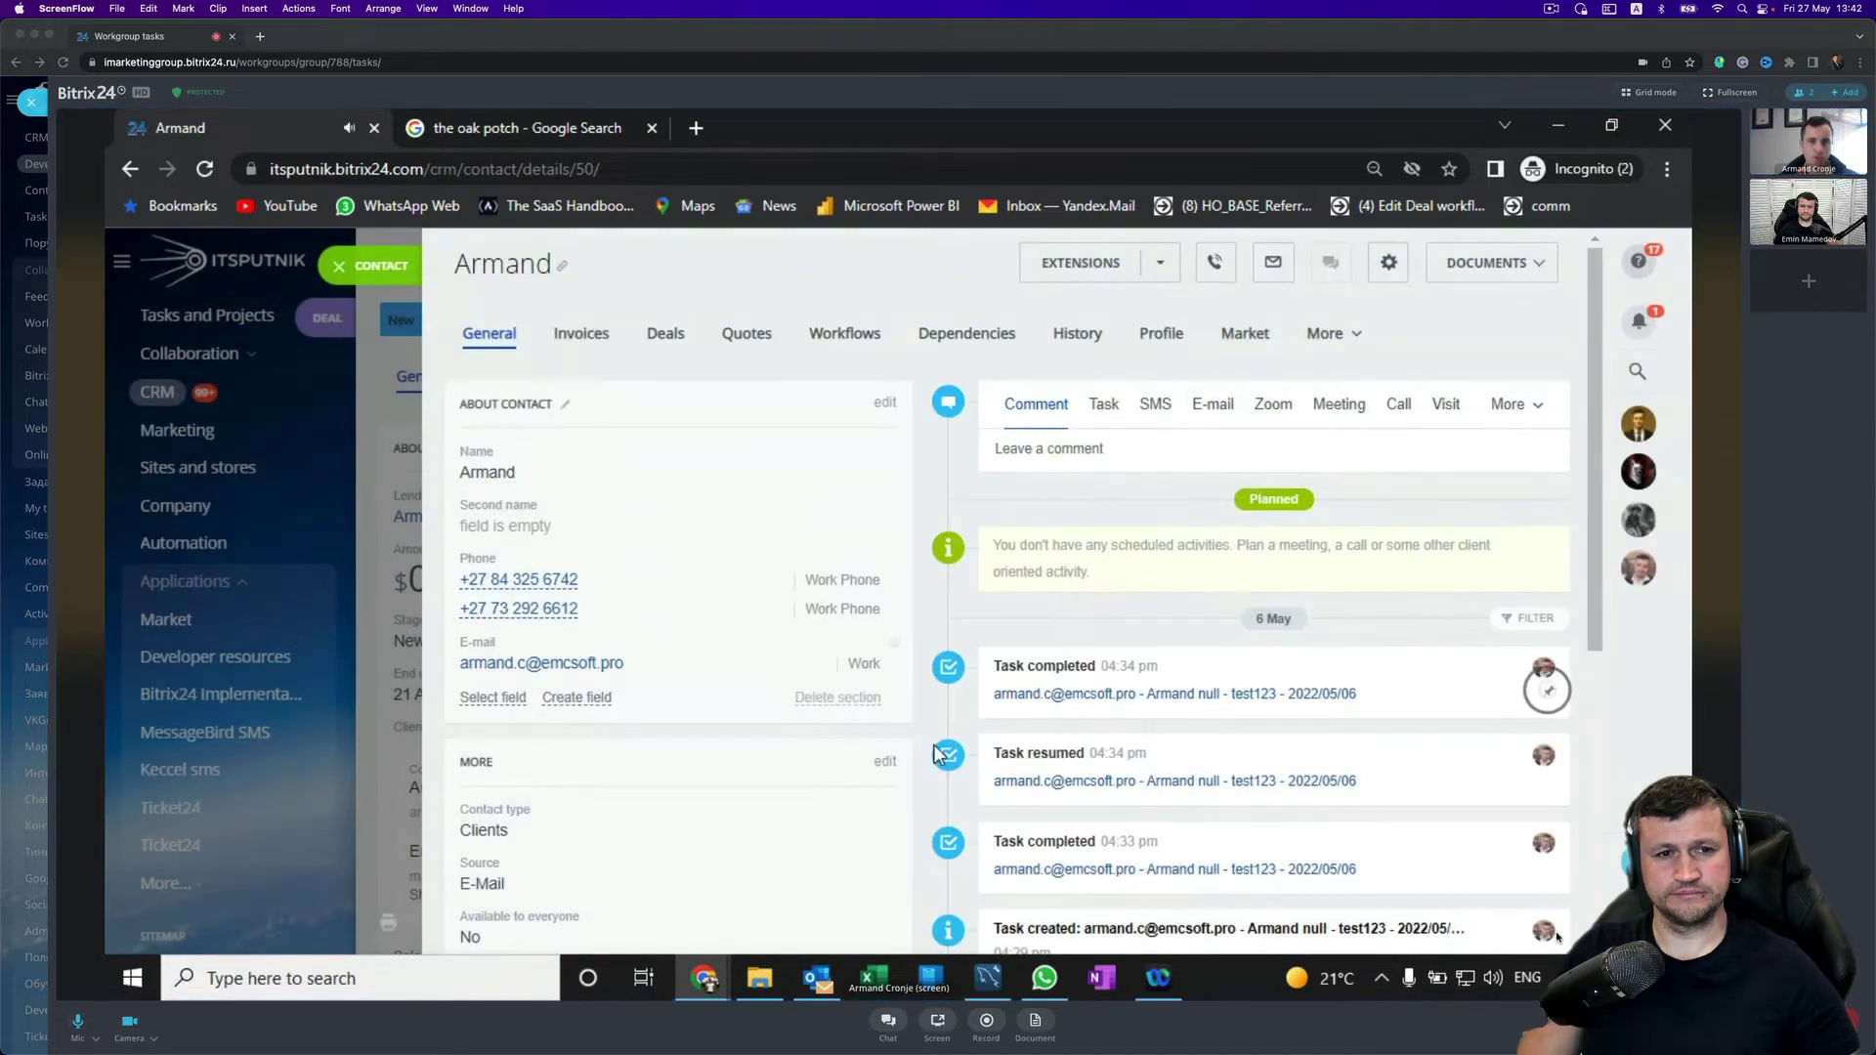
Switch to the Google search tab.
left_click(569, 121)
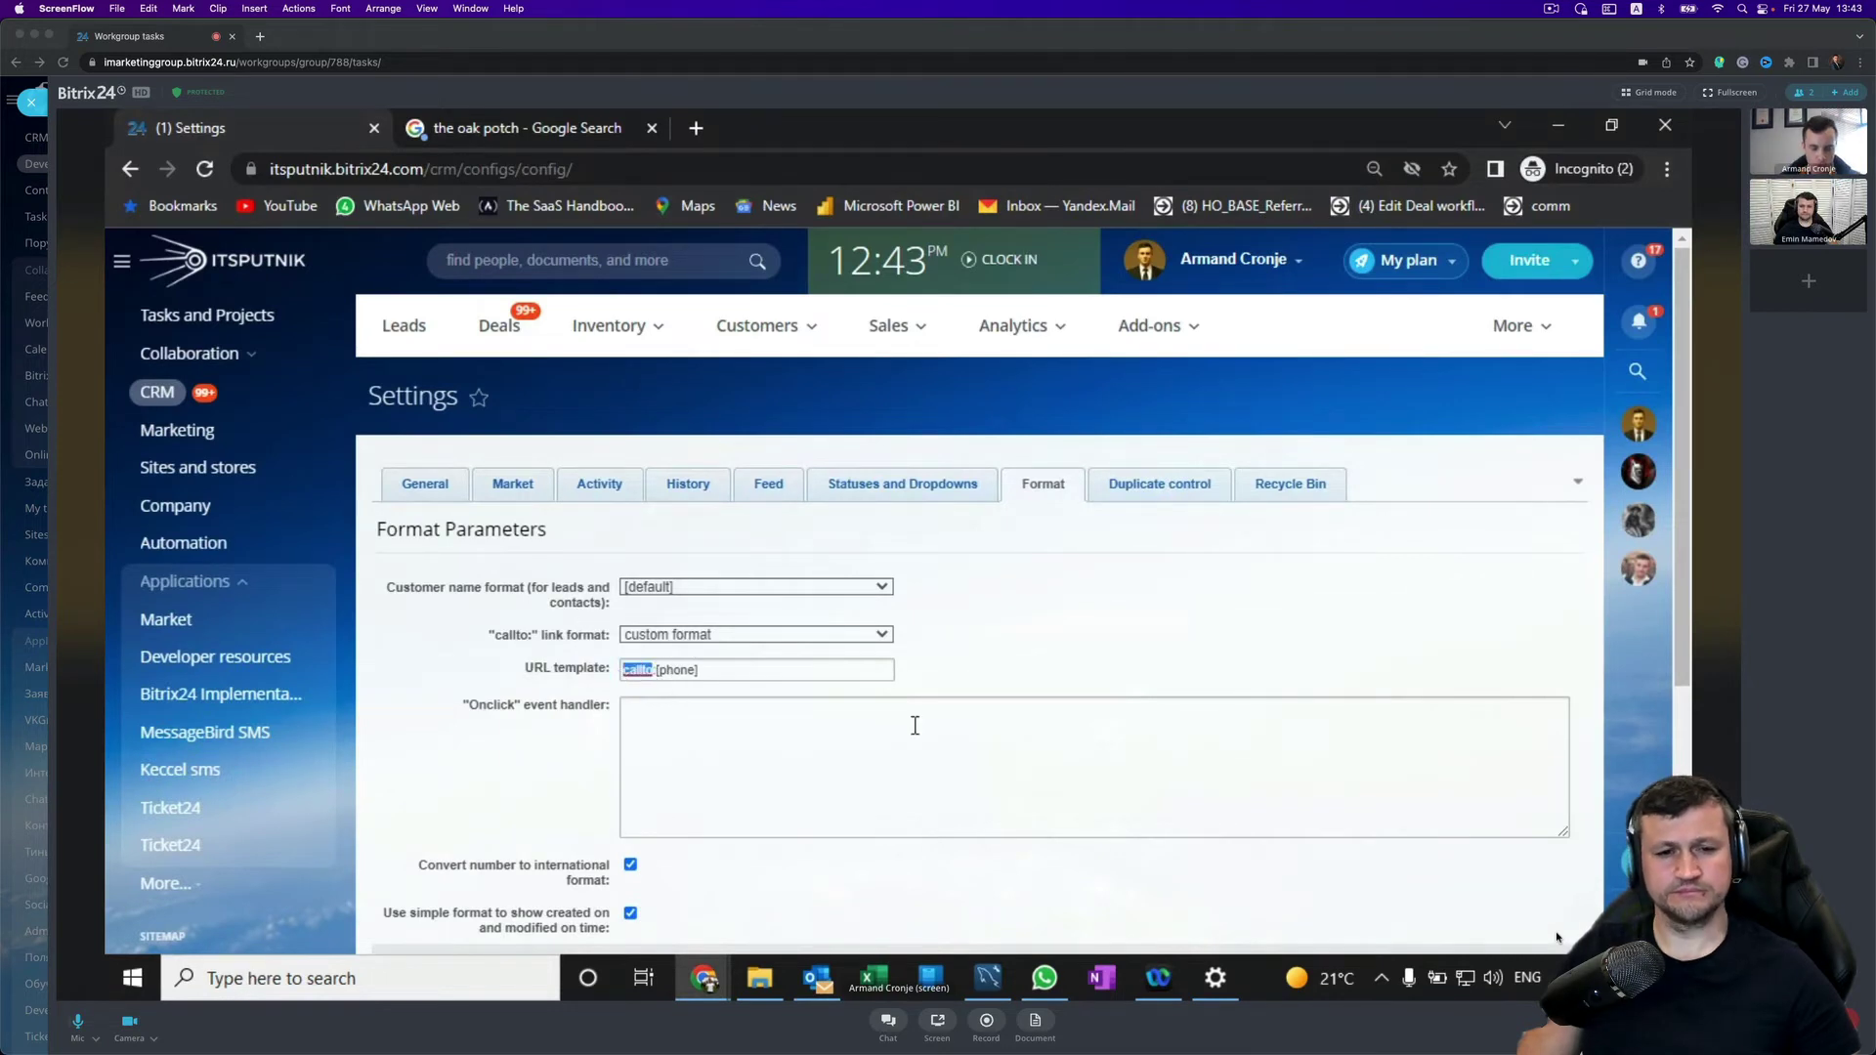
Change the callto URL template to CLICKTOCALL:[phone] and apply the Format settings.
type("CLICK")
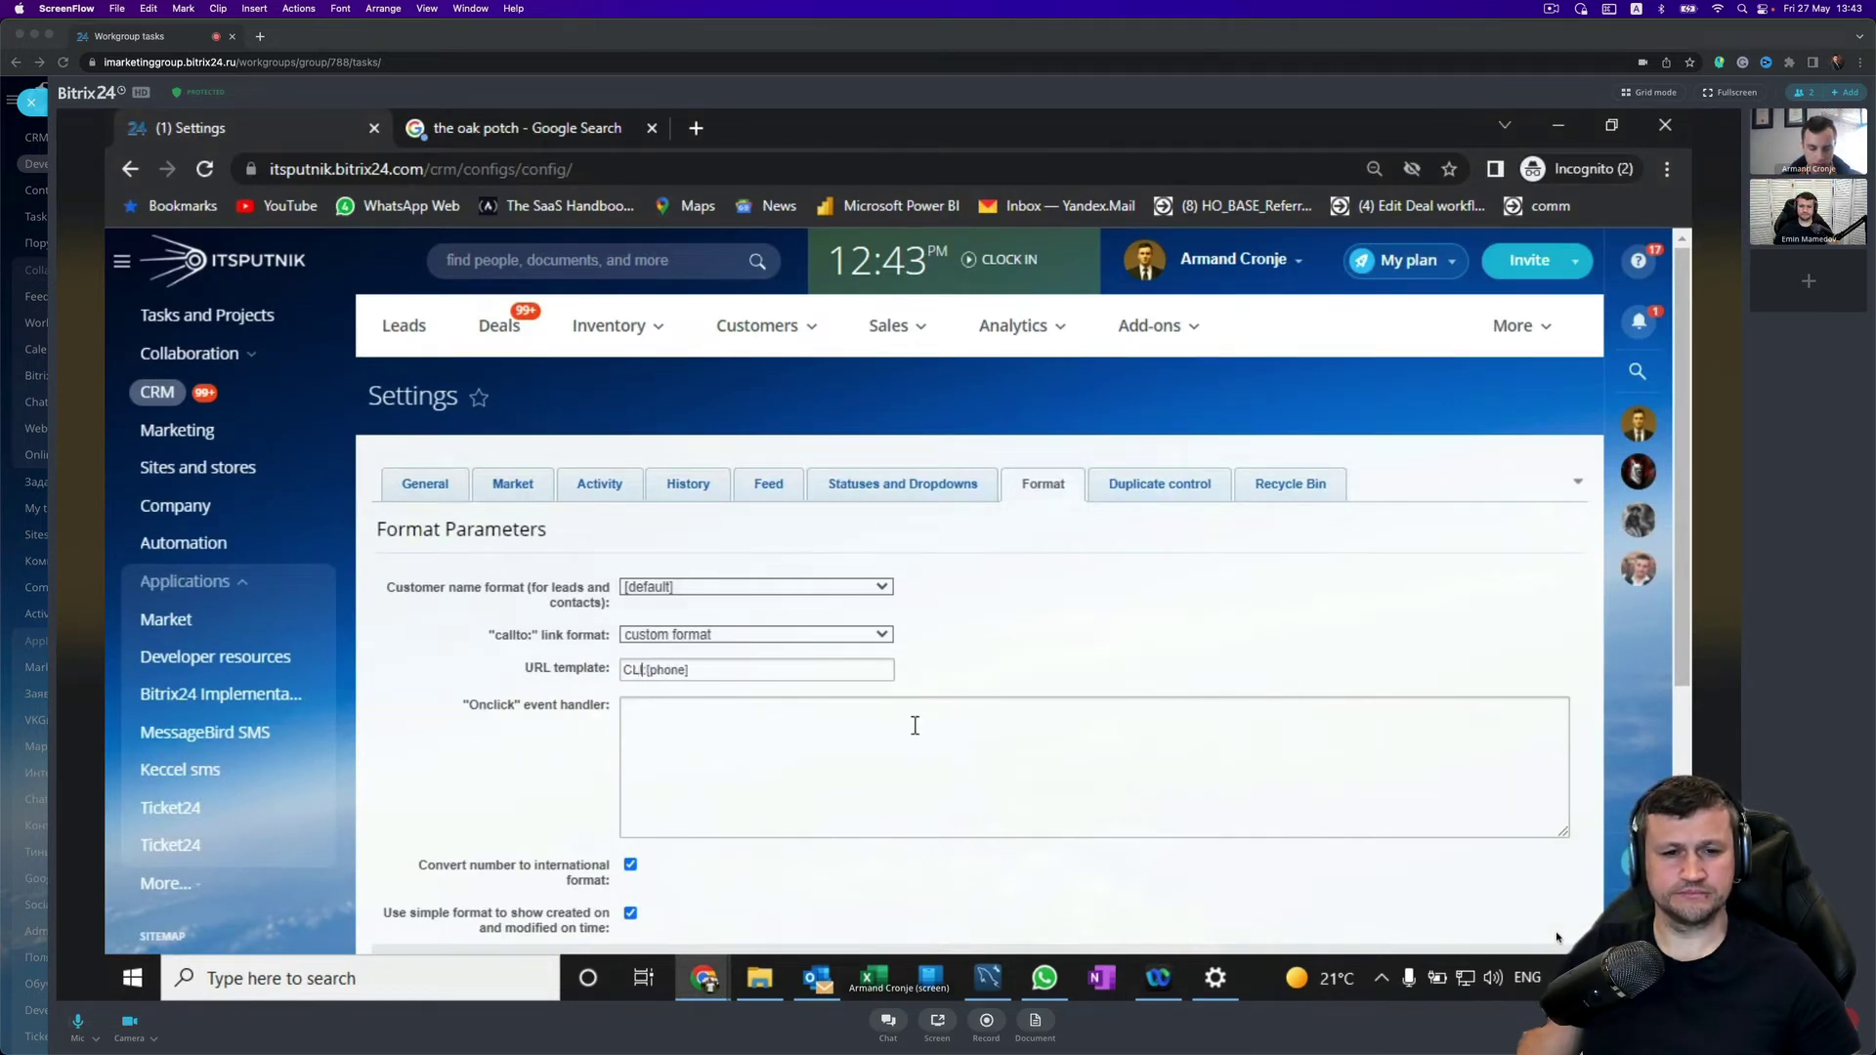
type("TOCALL")
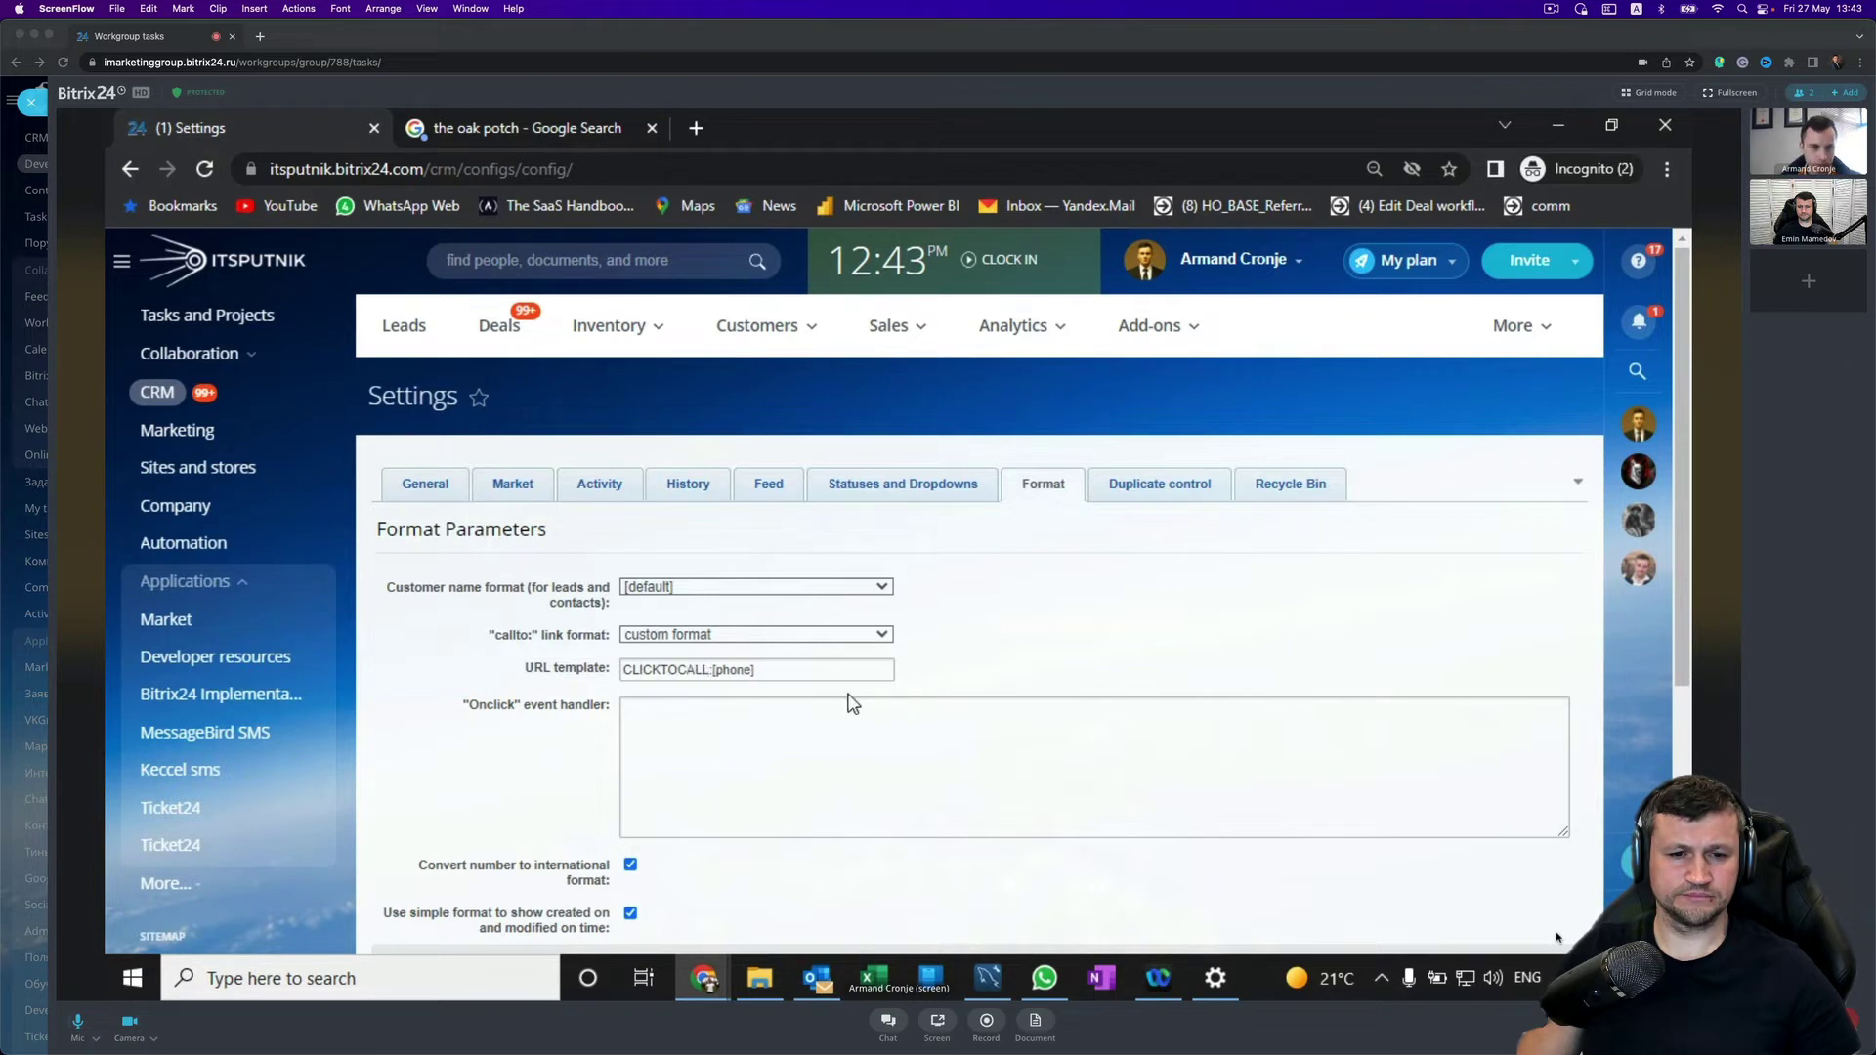
left_click_drag(755, 671, 711, 672)
scroll(742, 684, "down", 1)
left_click_drag(718, 554, 775, 548)
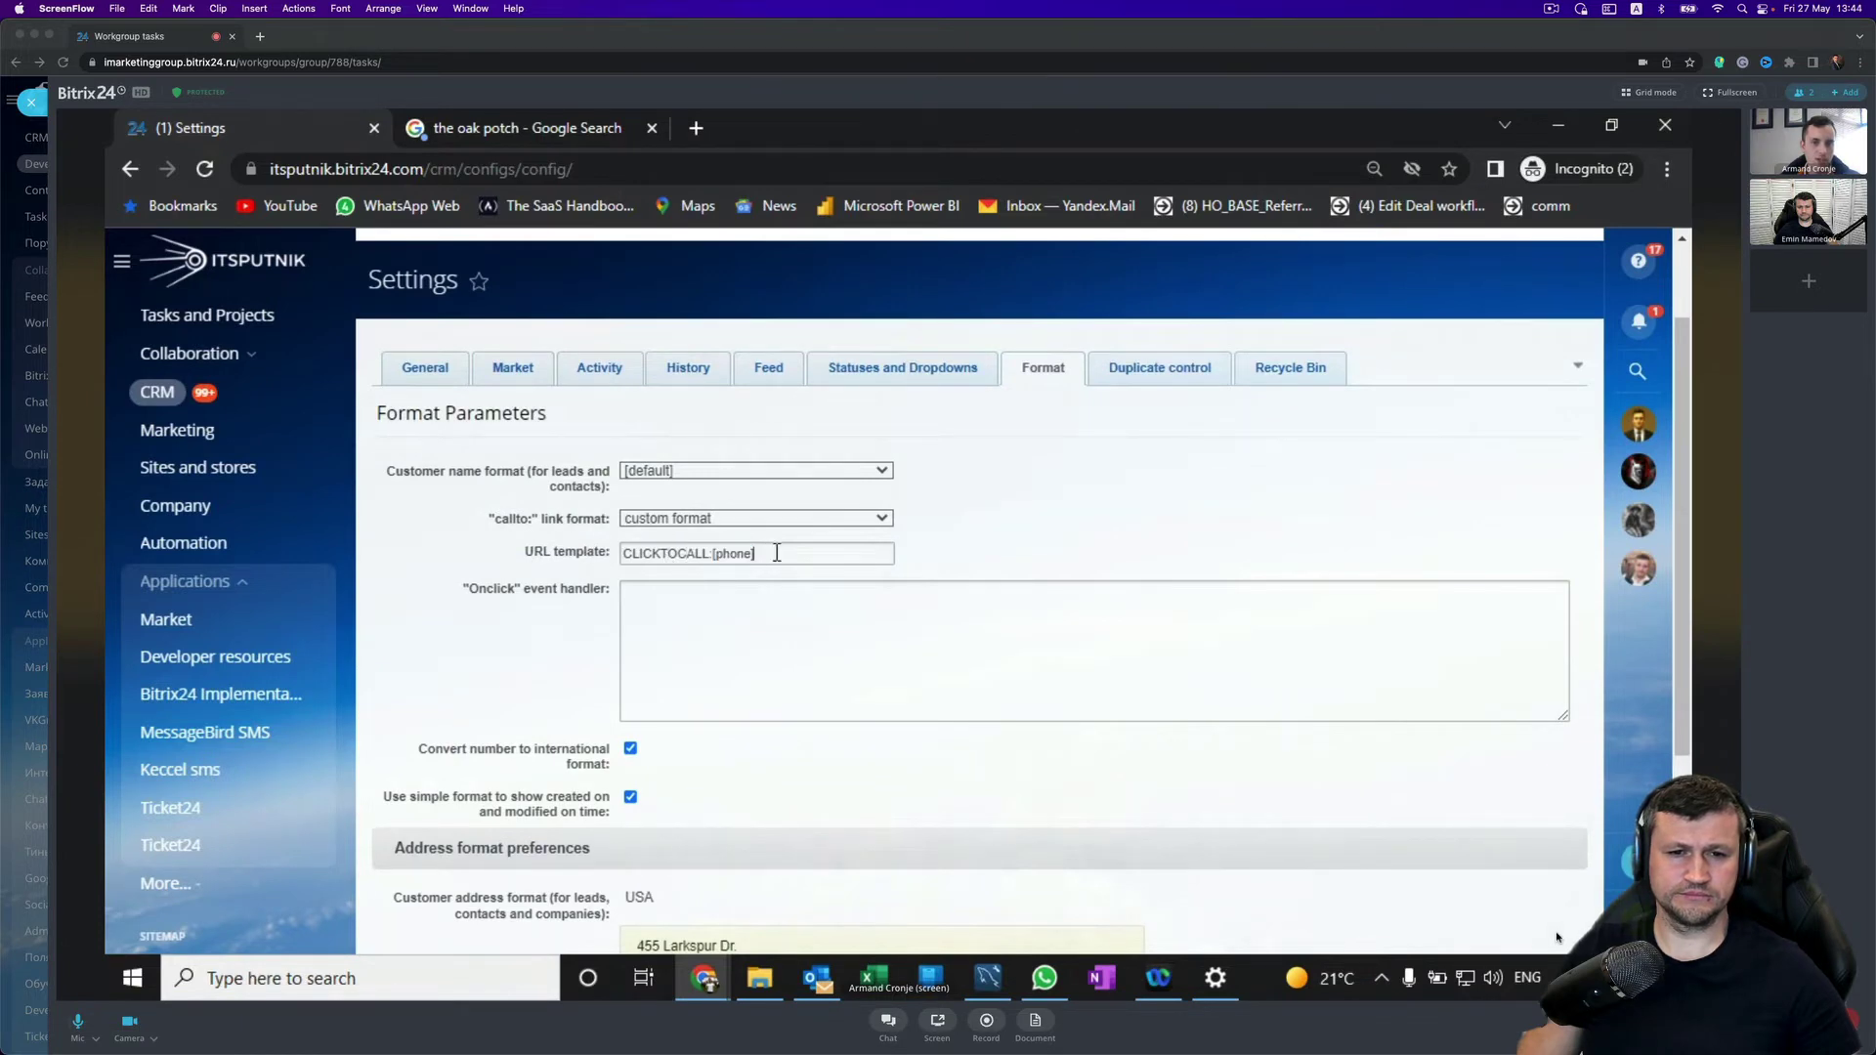
scroll(882, 670, "down", 1)
scroll(882, 670, "down", 2)
left_click(687, 797)
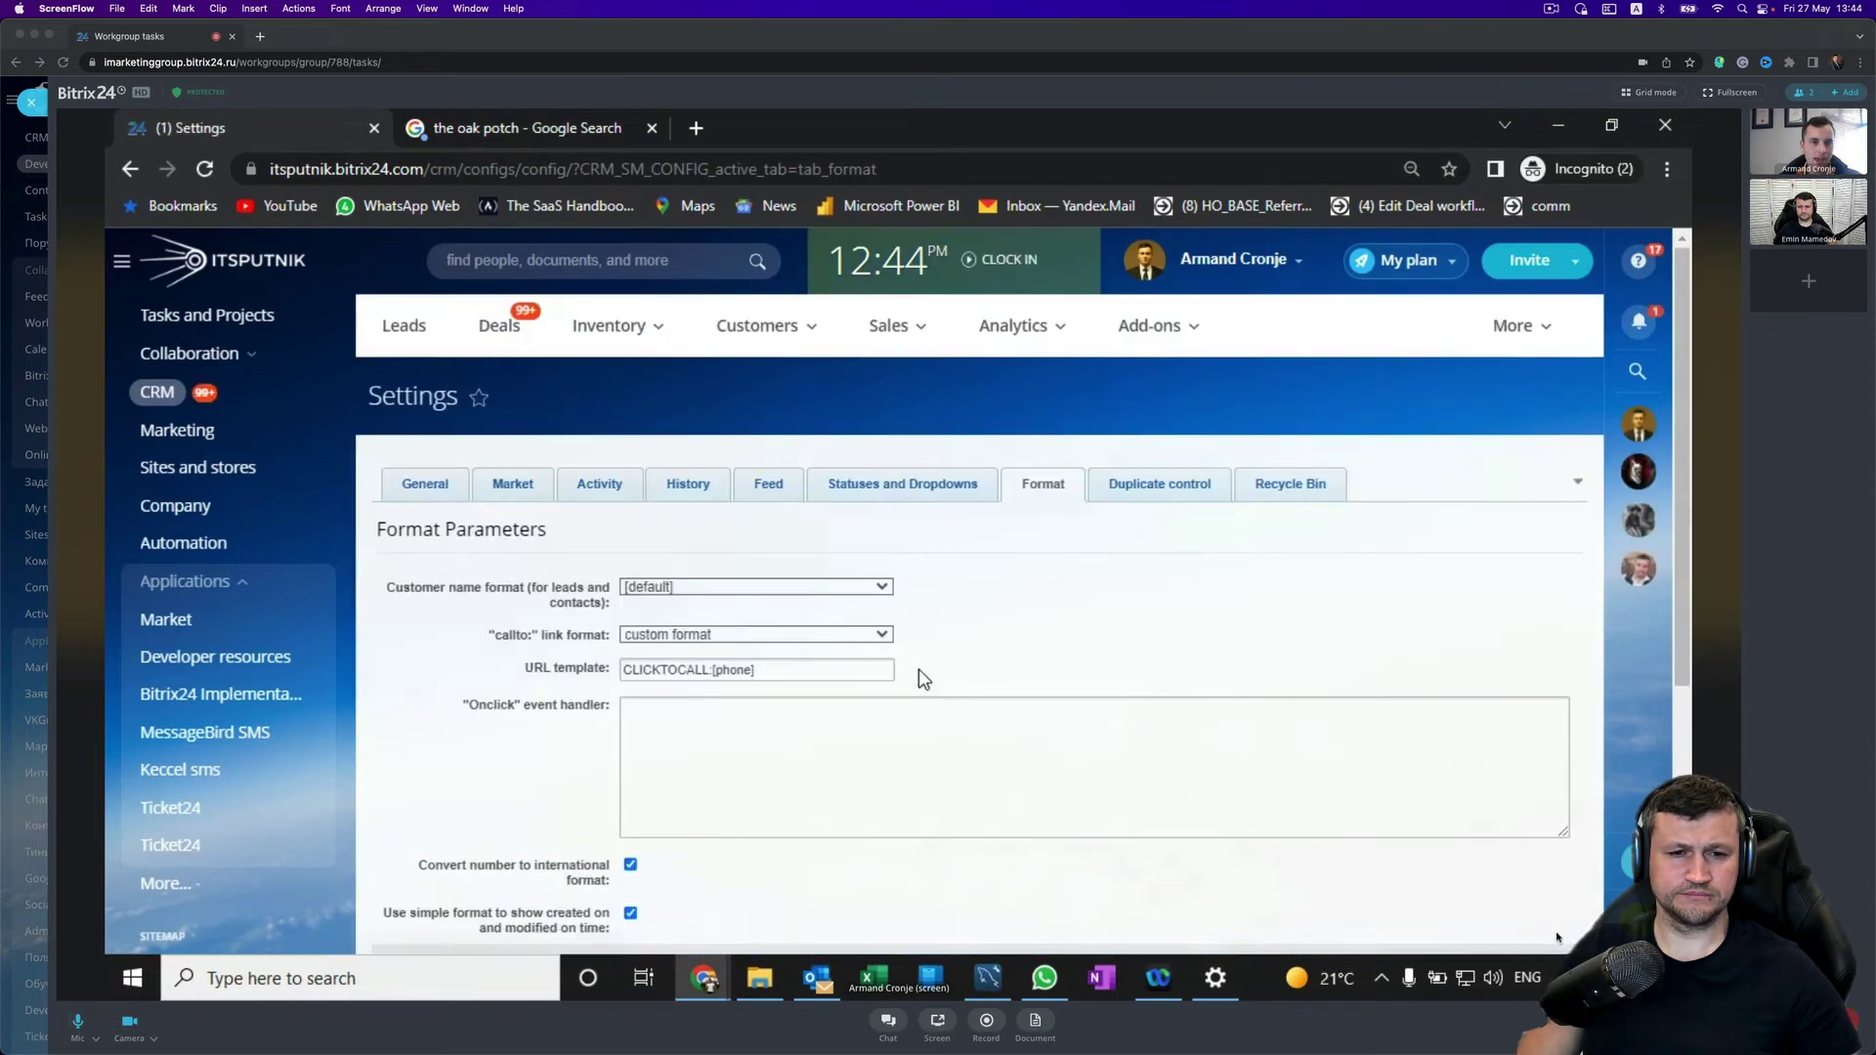
Open the Deals list in a new tab, then the TEST 2 deal's linked contact.
middle_click(501, 327)
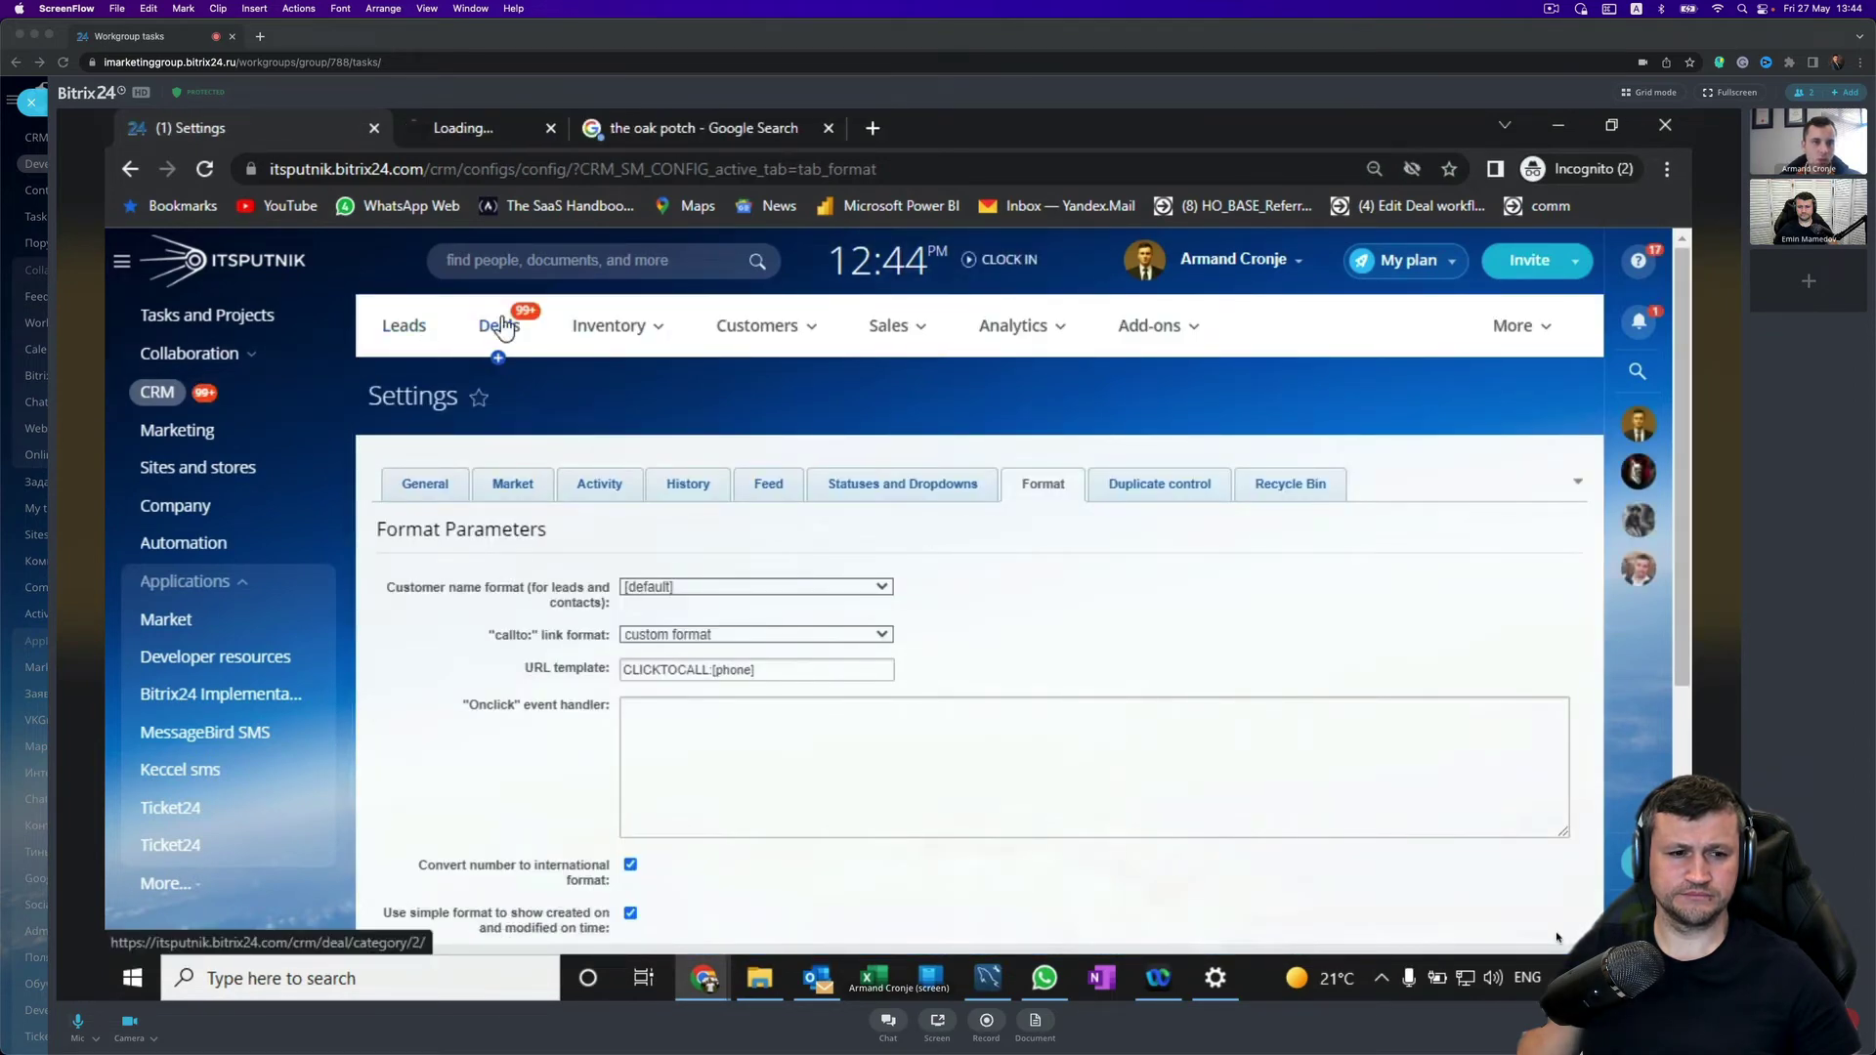
left_click(500, 122)
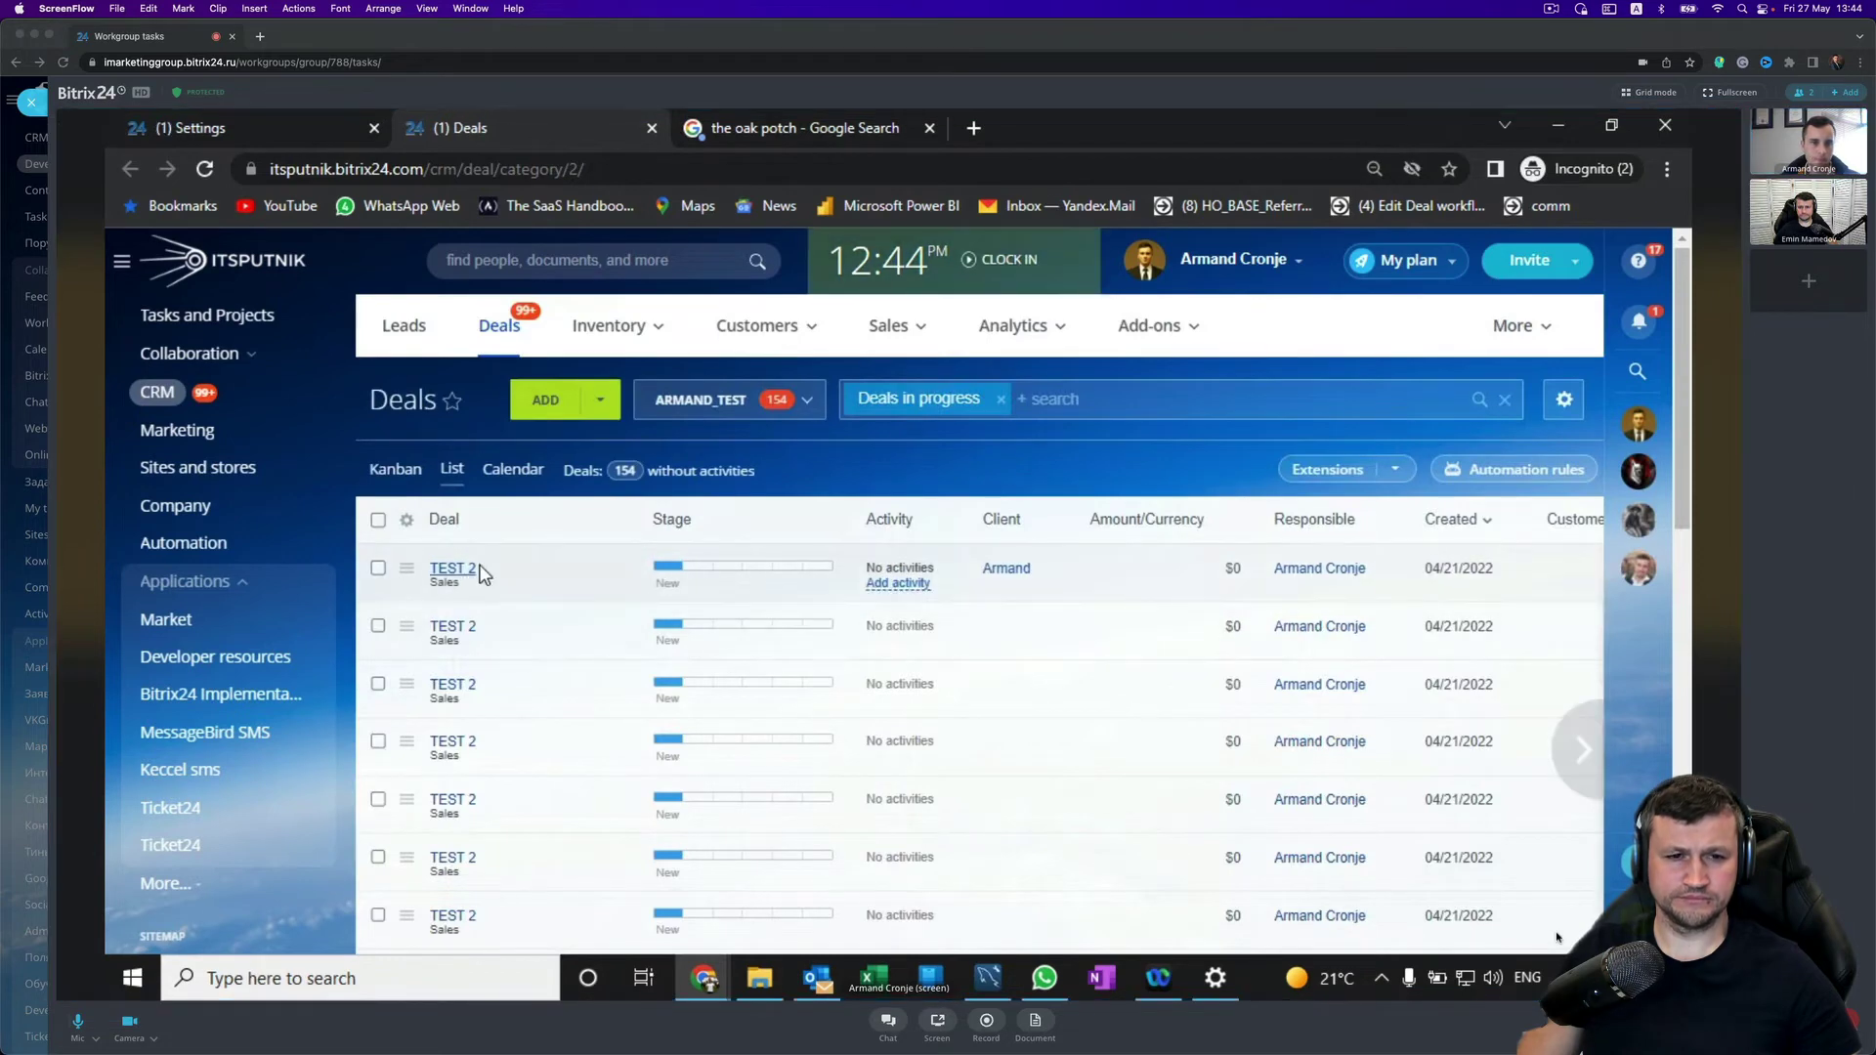
left_click(457, 570)
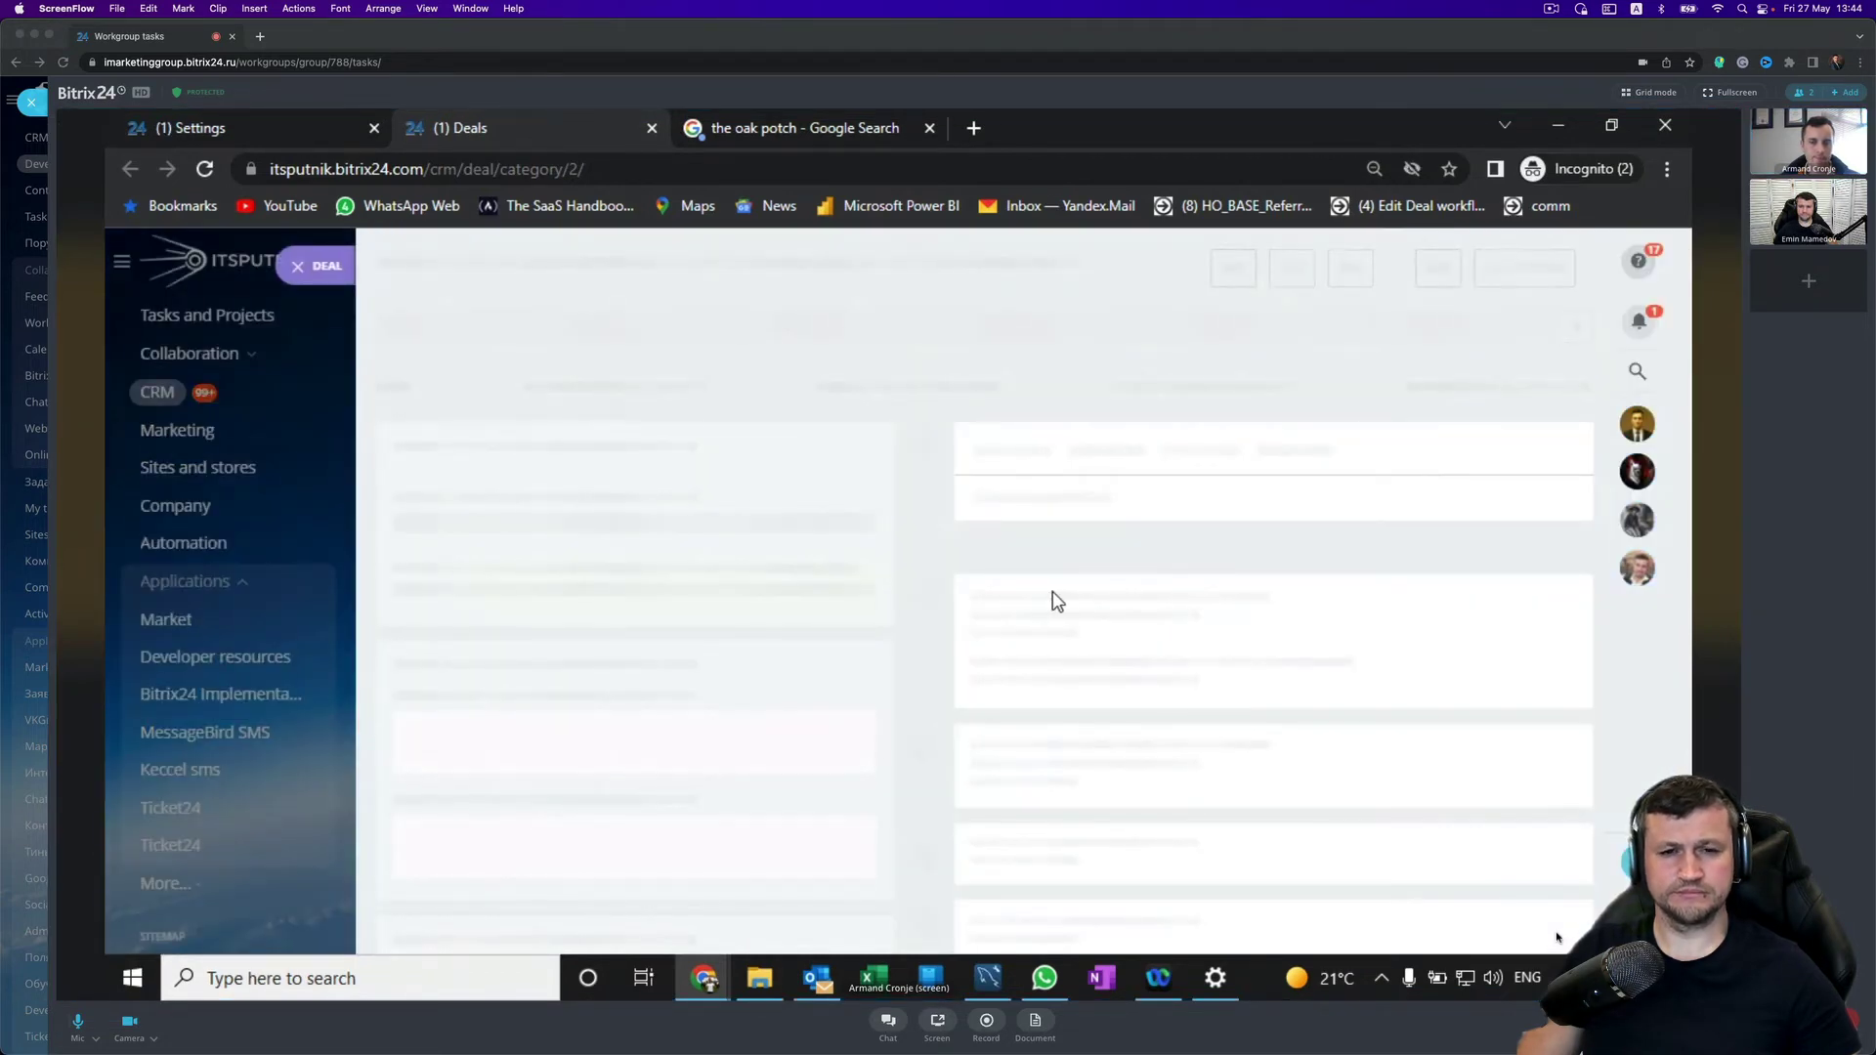
left_click(430, 525)
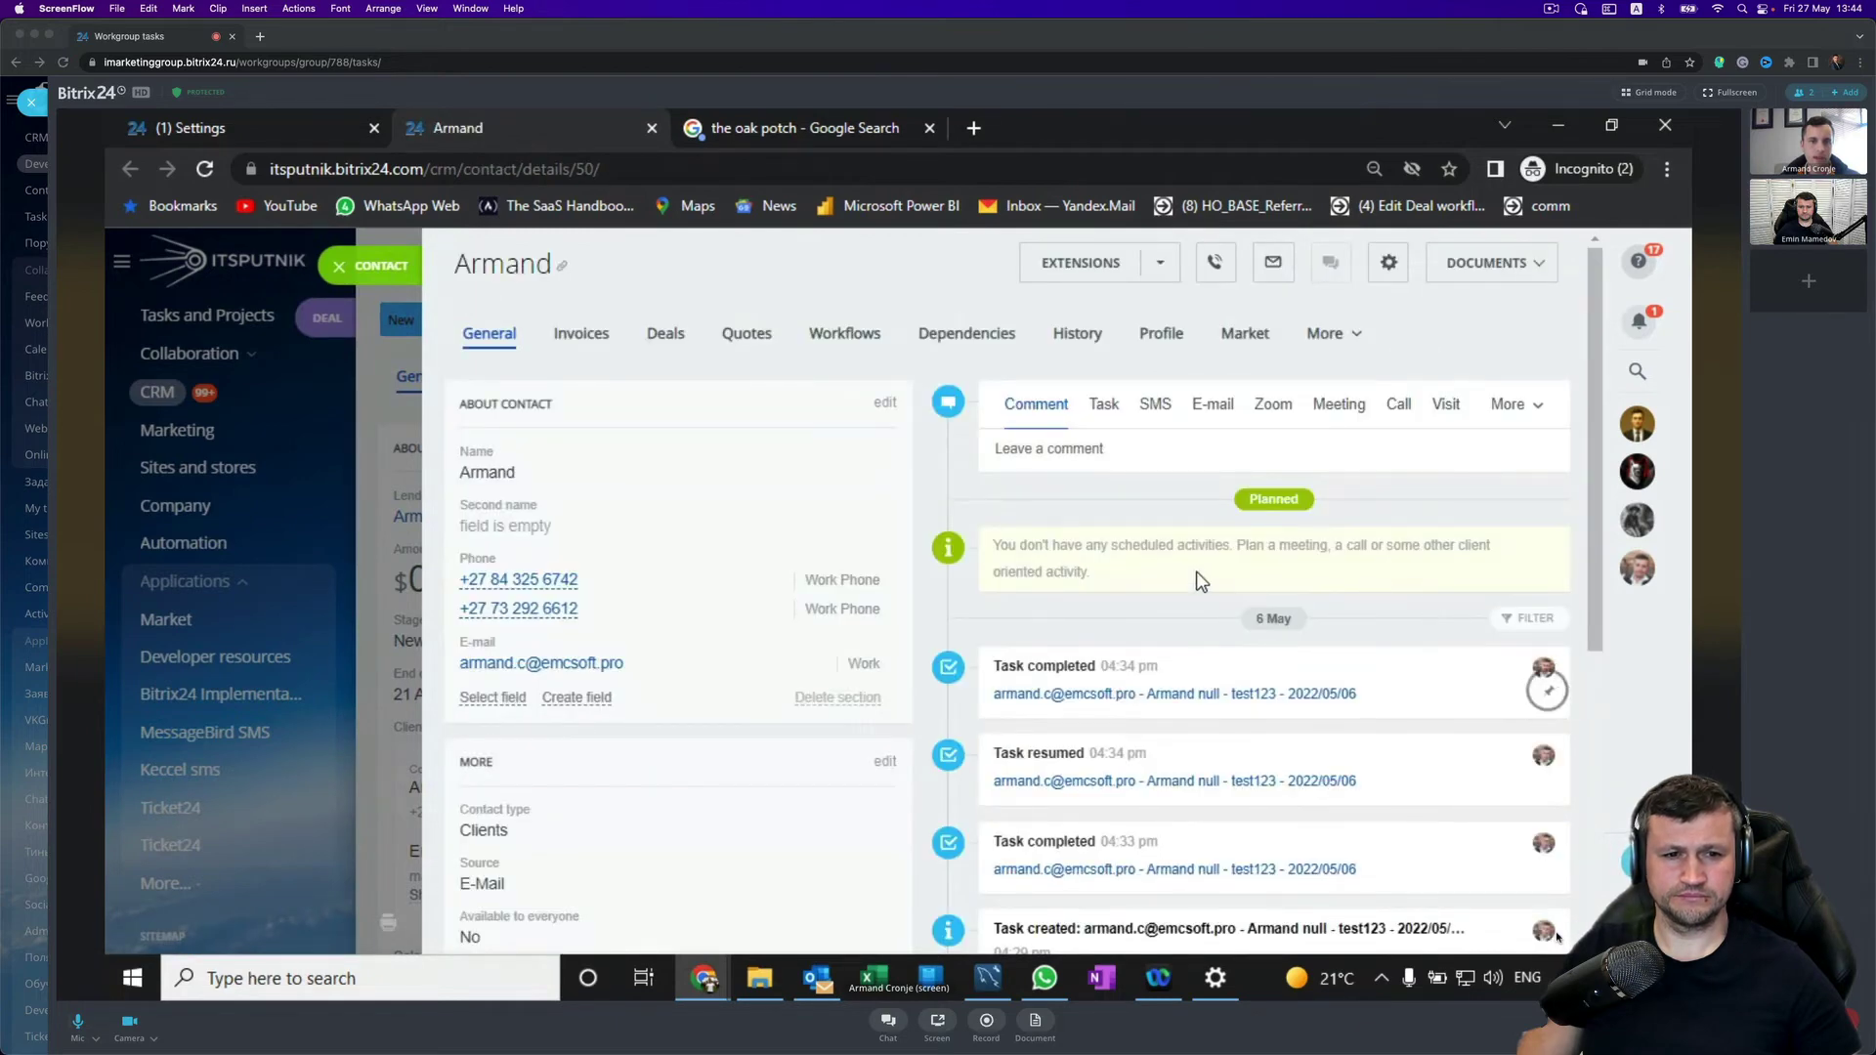
scroll(724, 561, "down", 1)
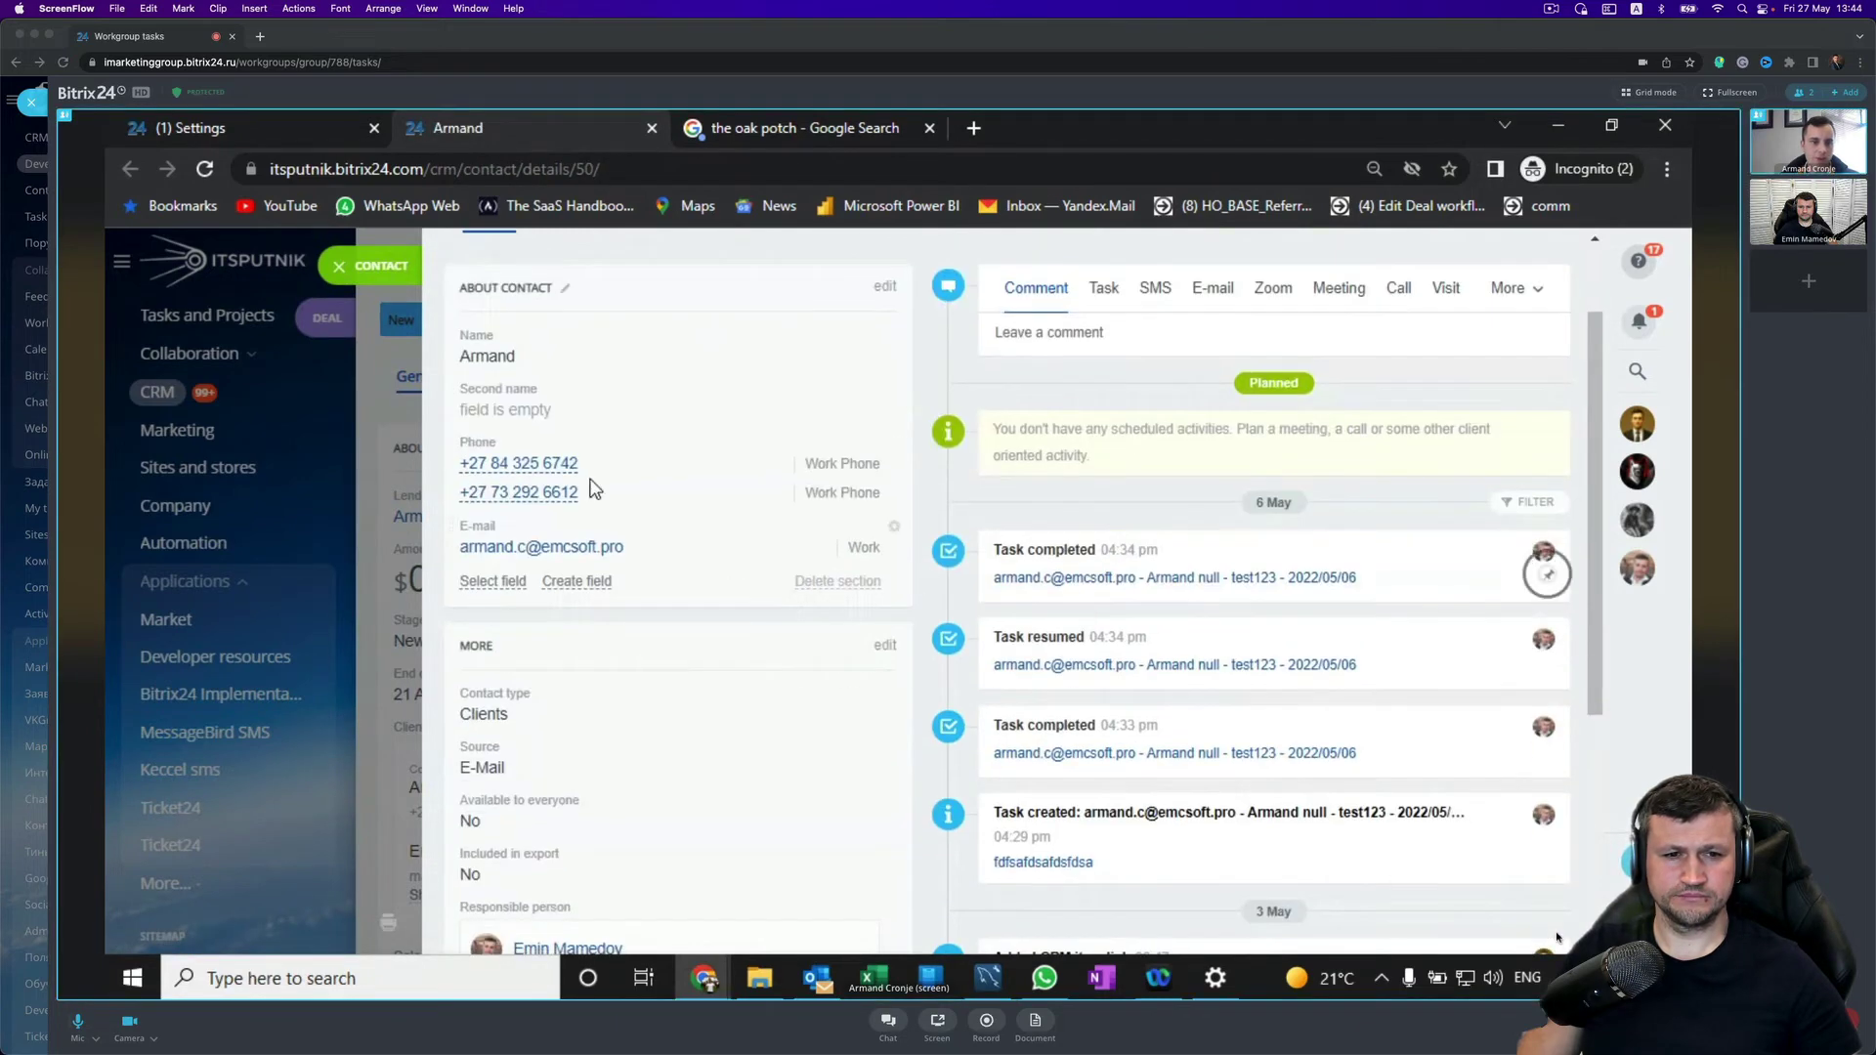
Call the contact's first phone number, always allowing the site to open Webex links, and open Webex.
left_click(536, 473)
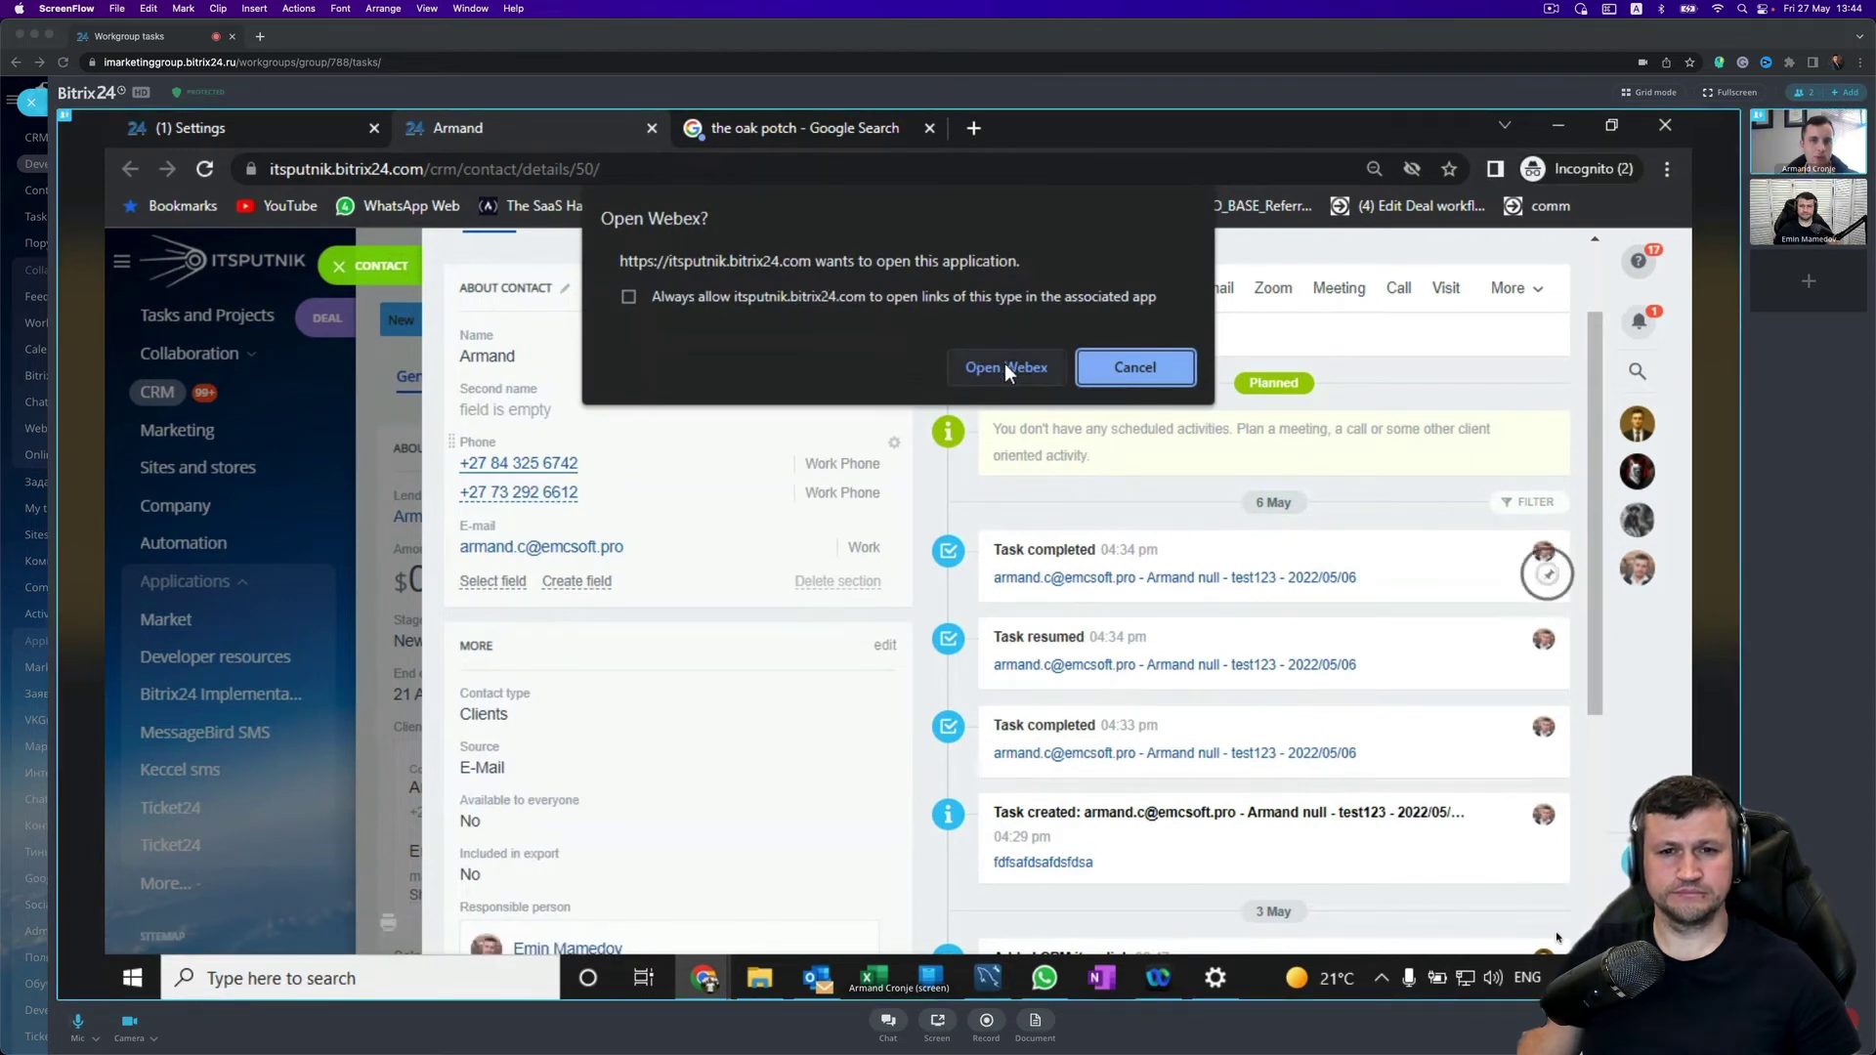
left_click(628, 296)
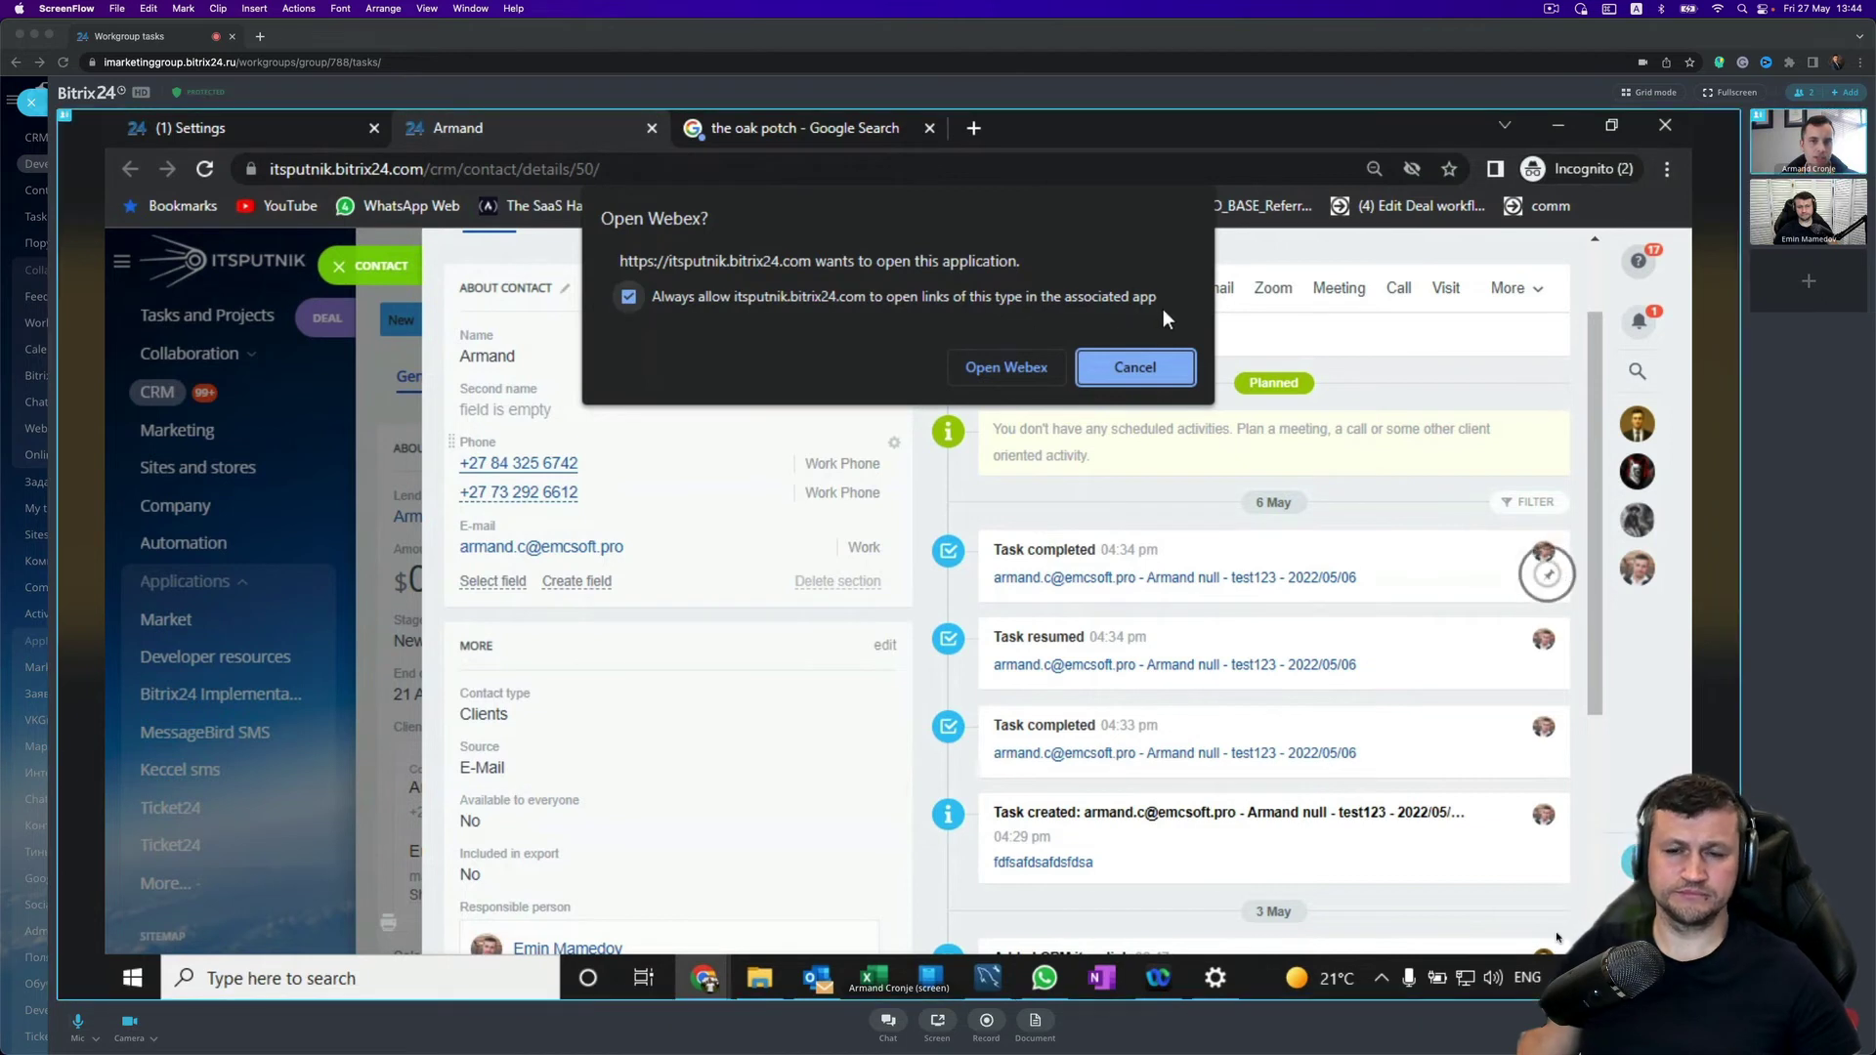
left_click(628, 296)
left_click(628, 296)
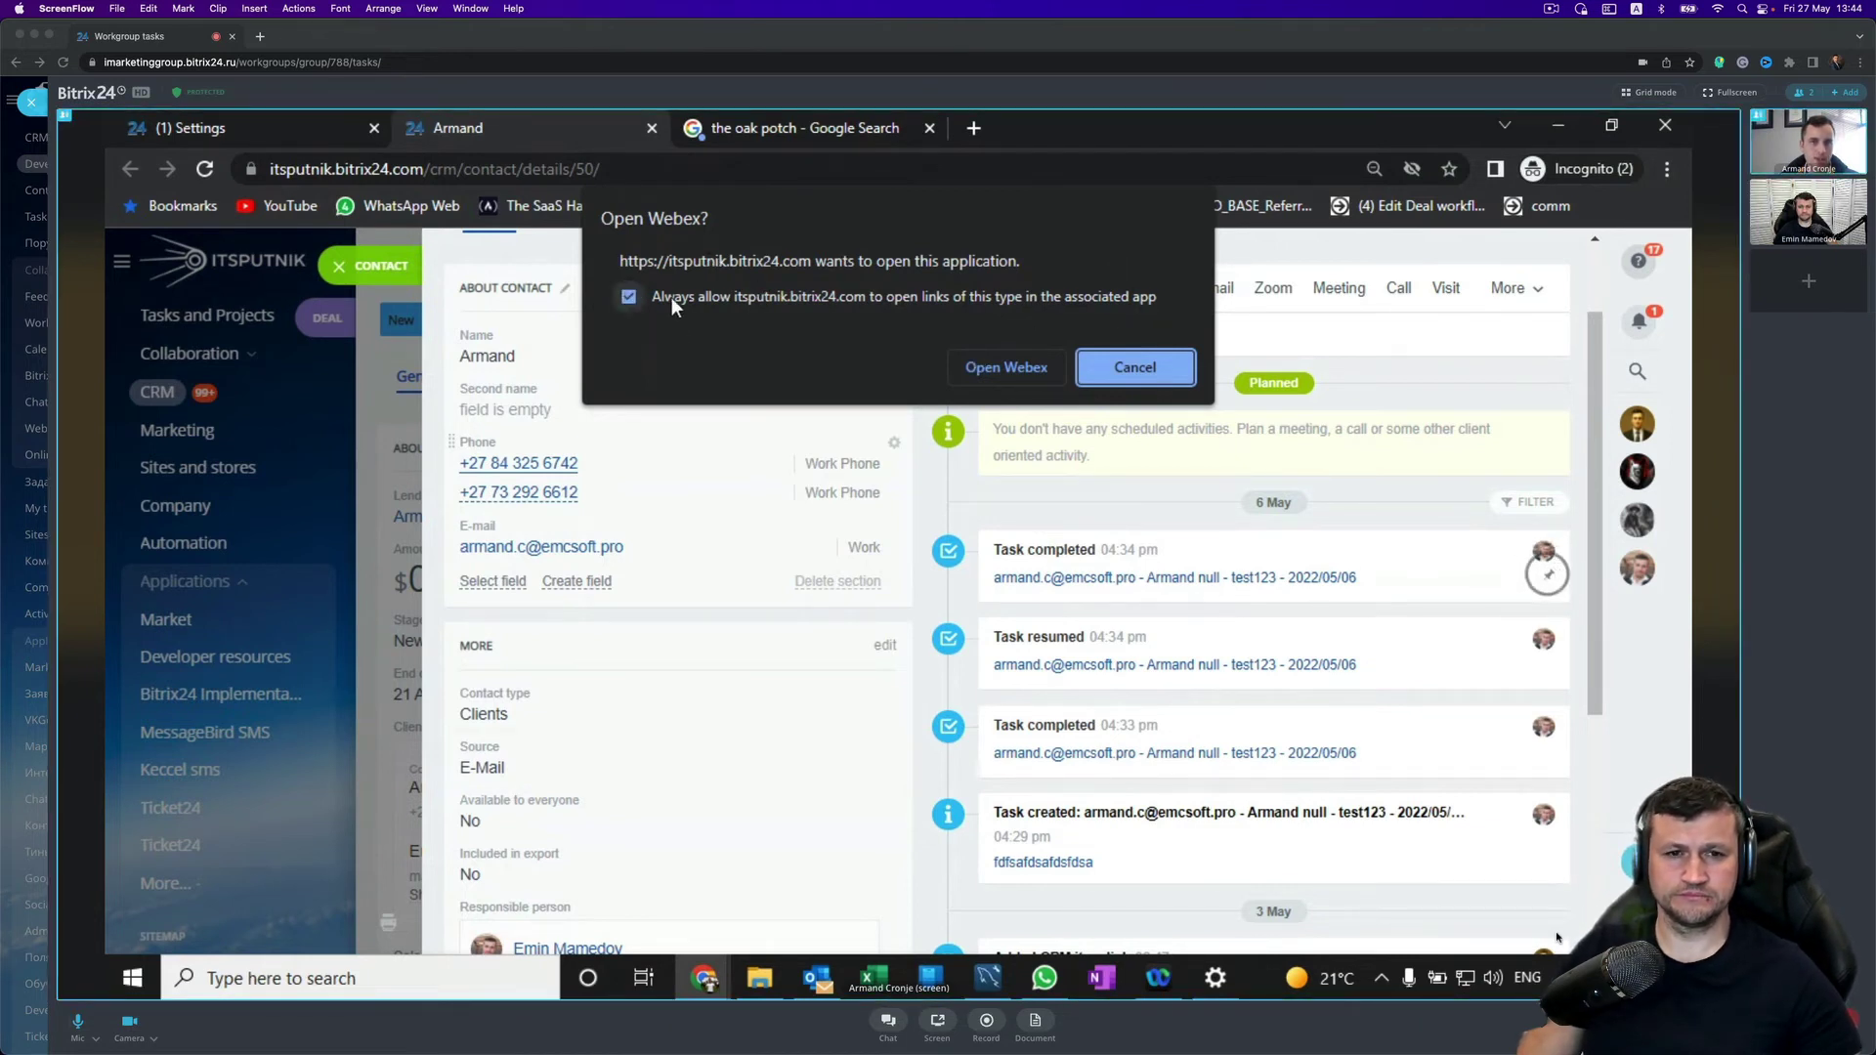
left_click(1016, 366)
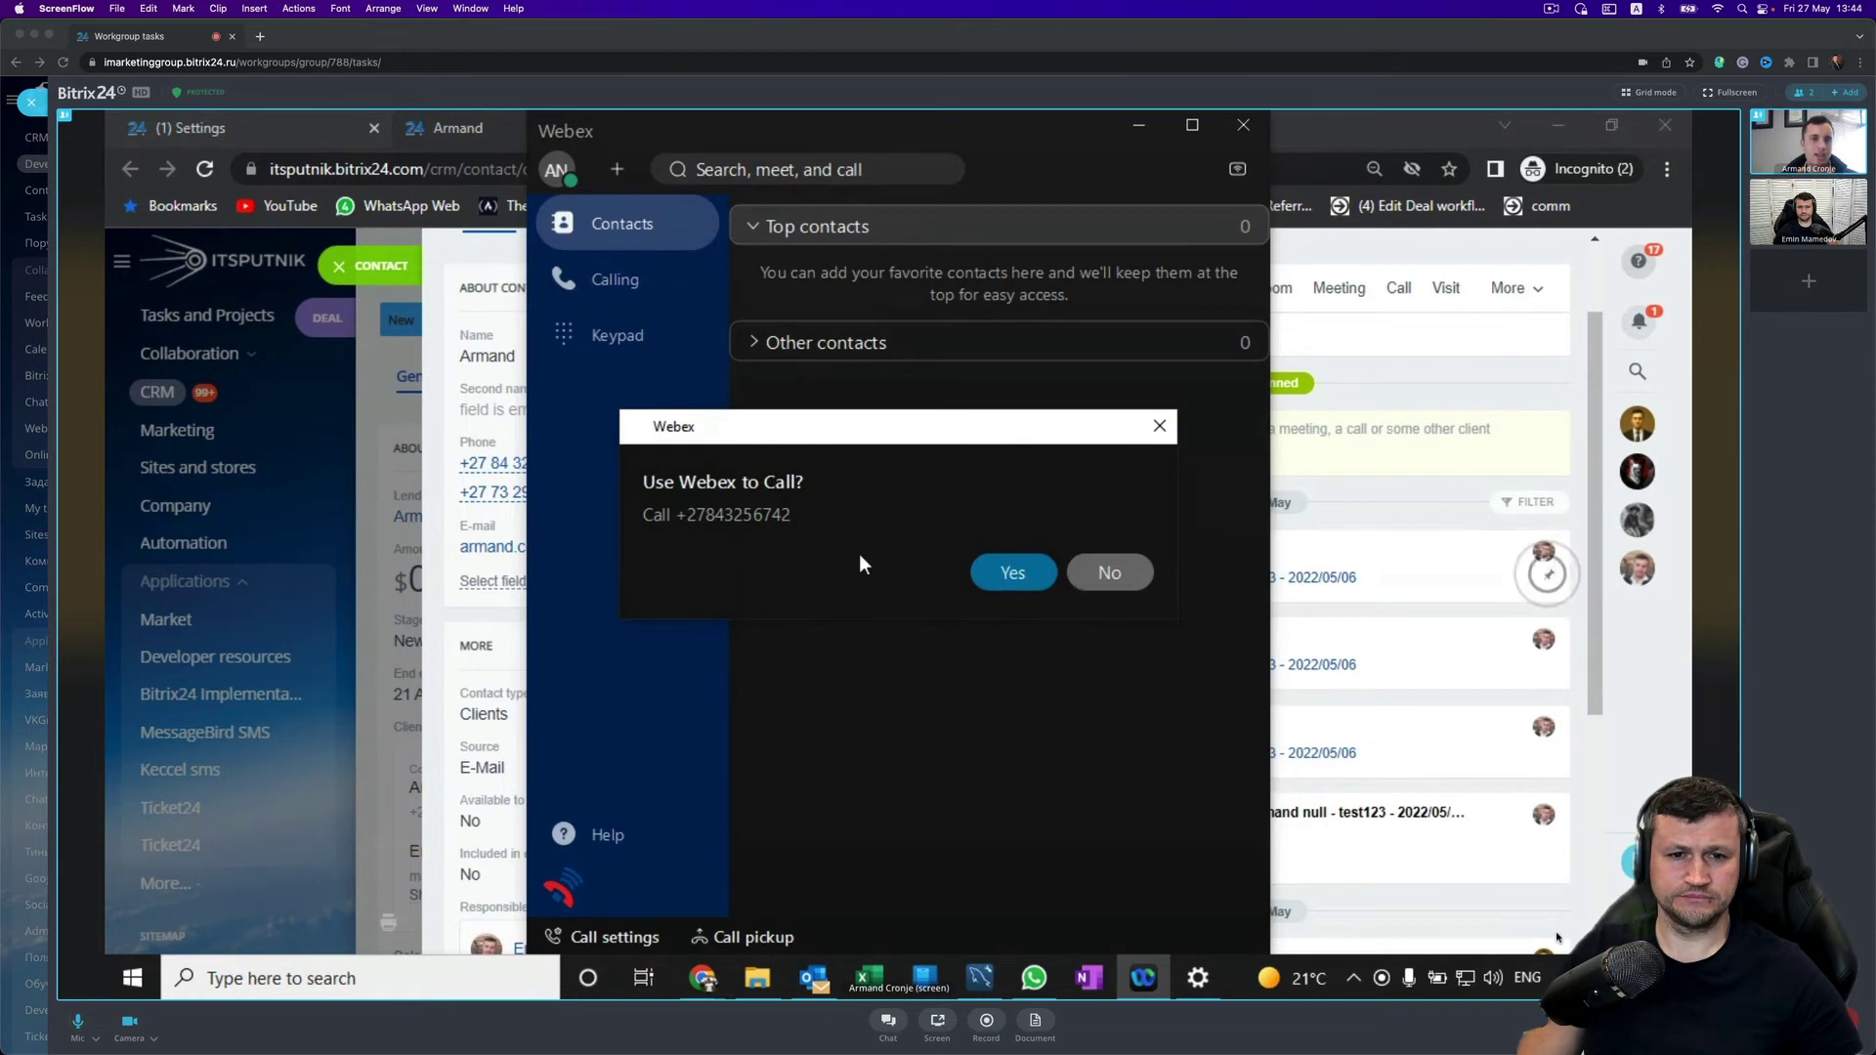
Confirm the Webex call to the contact's work number, end it, and minimize Webex.
left_click(1024, 584)
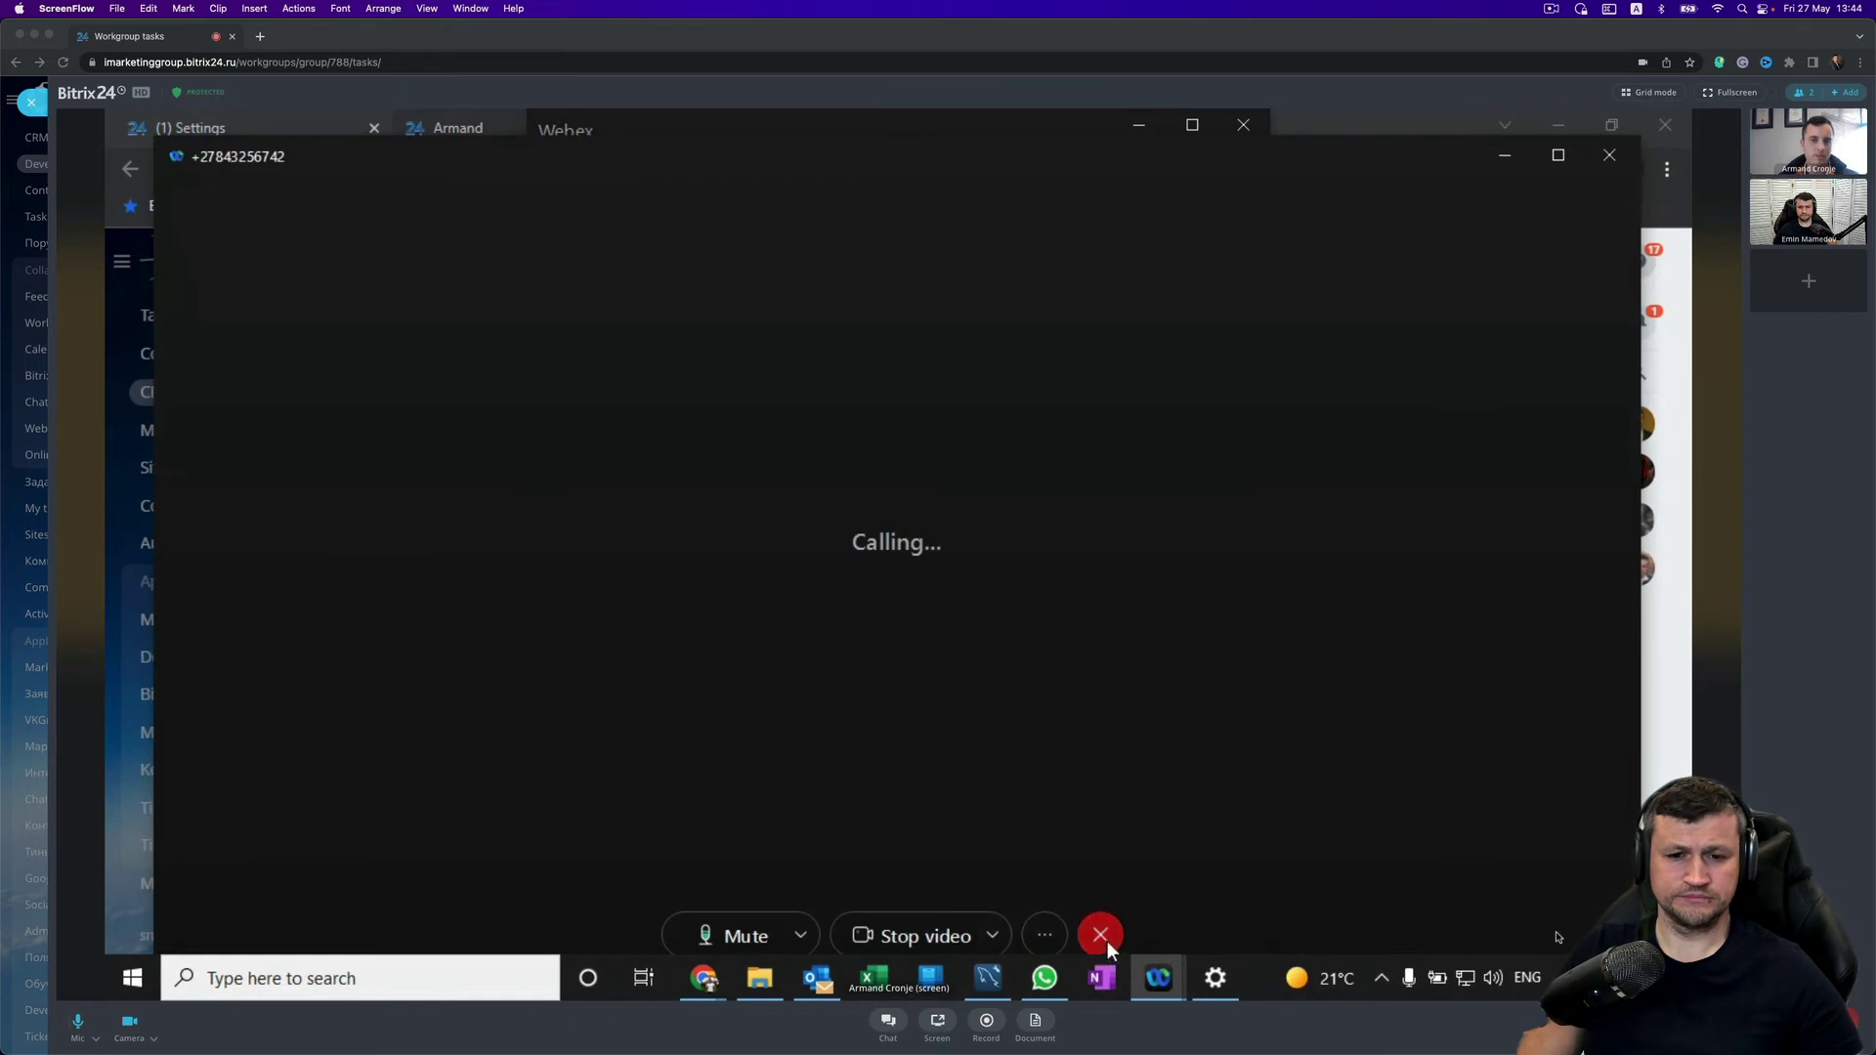
left_click(1608, 156)
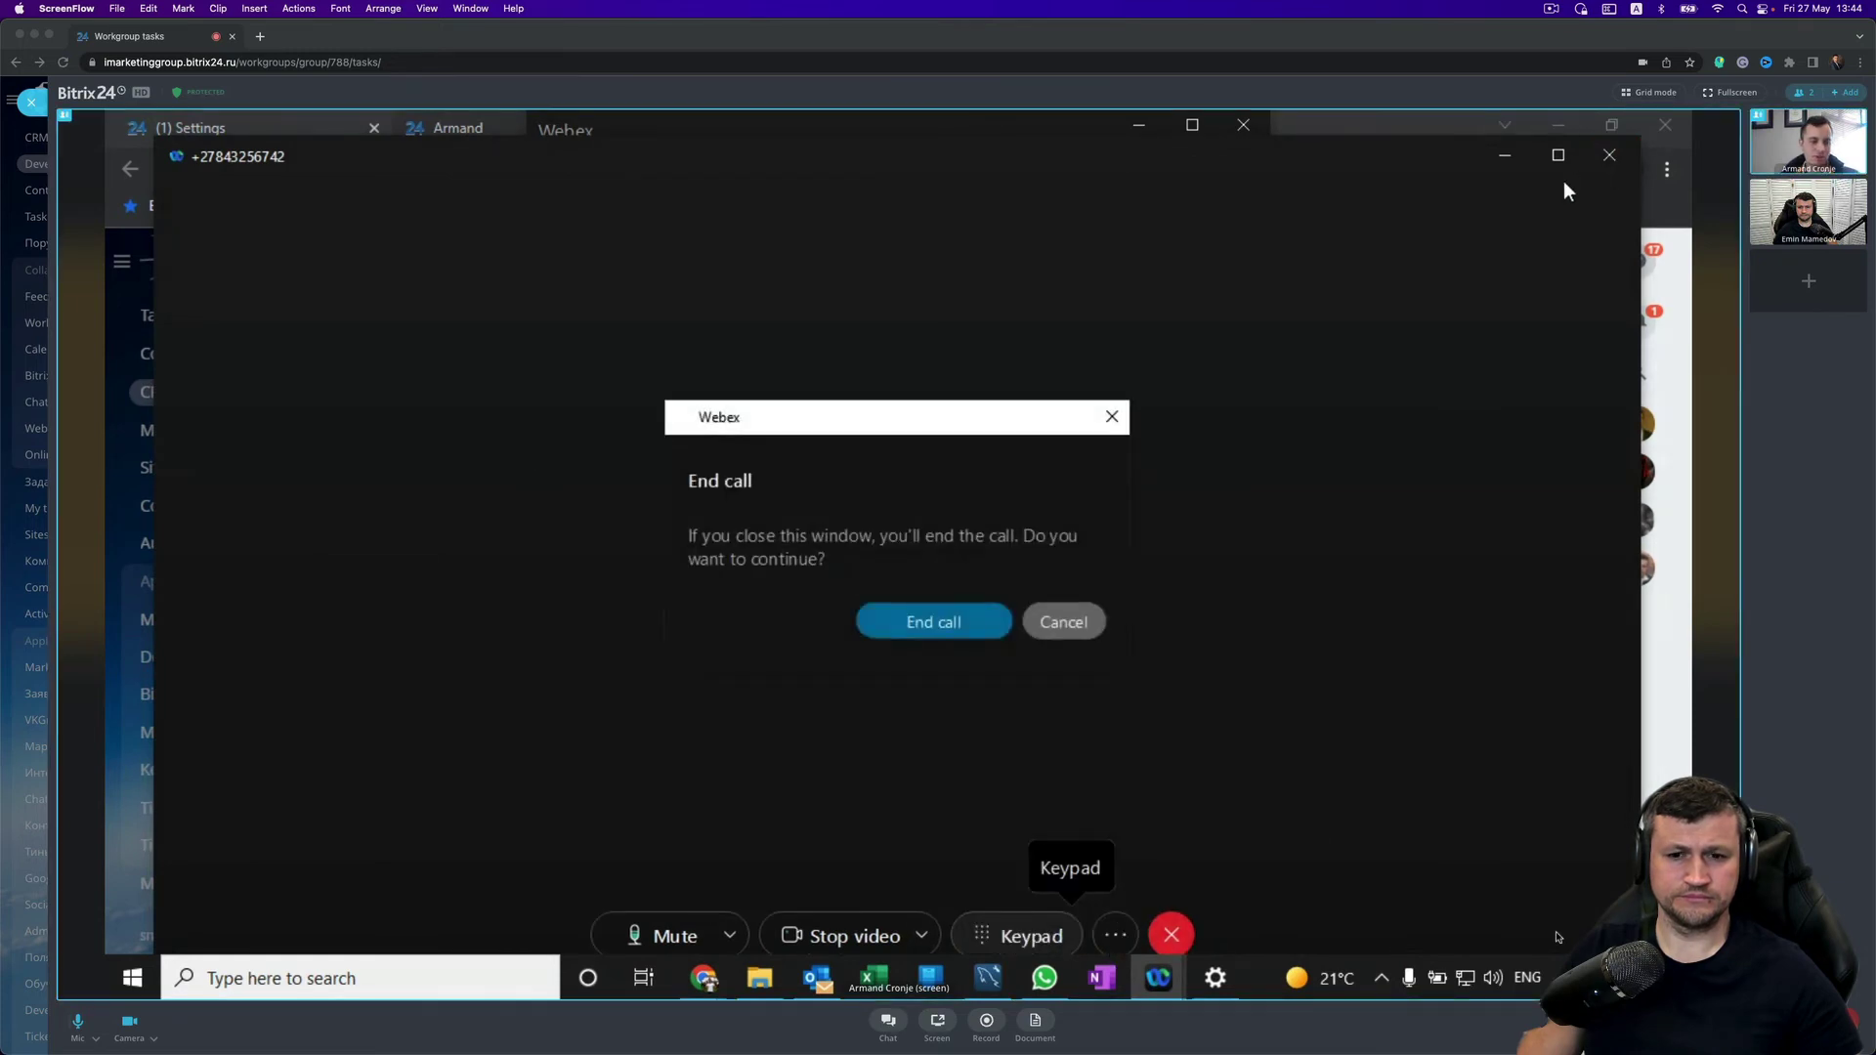
left_click(975, 626)
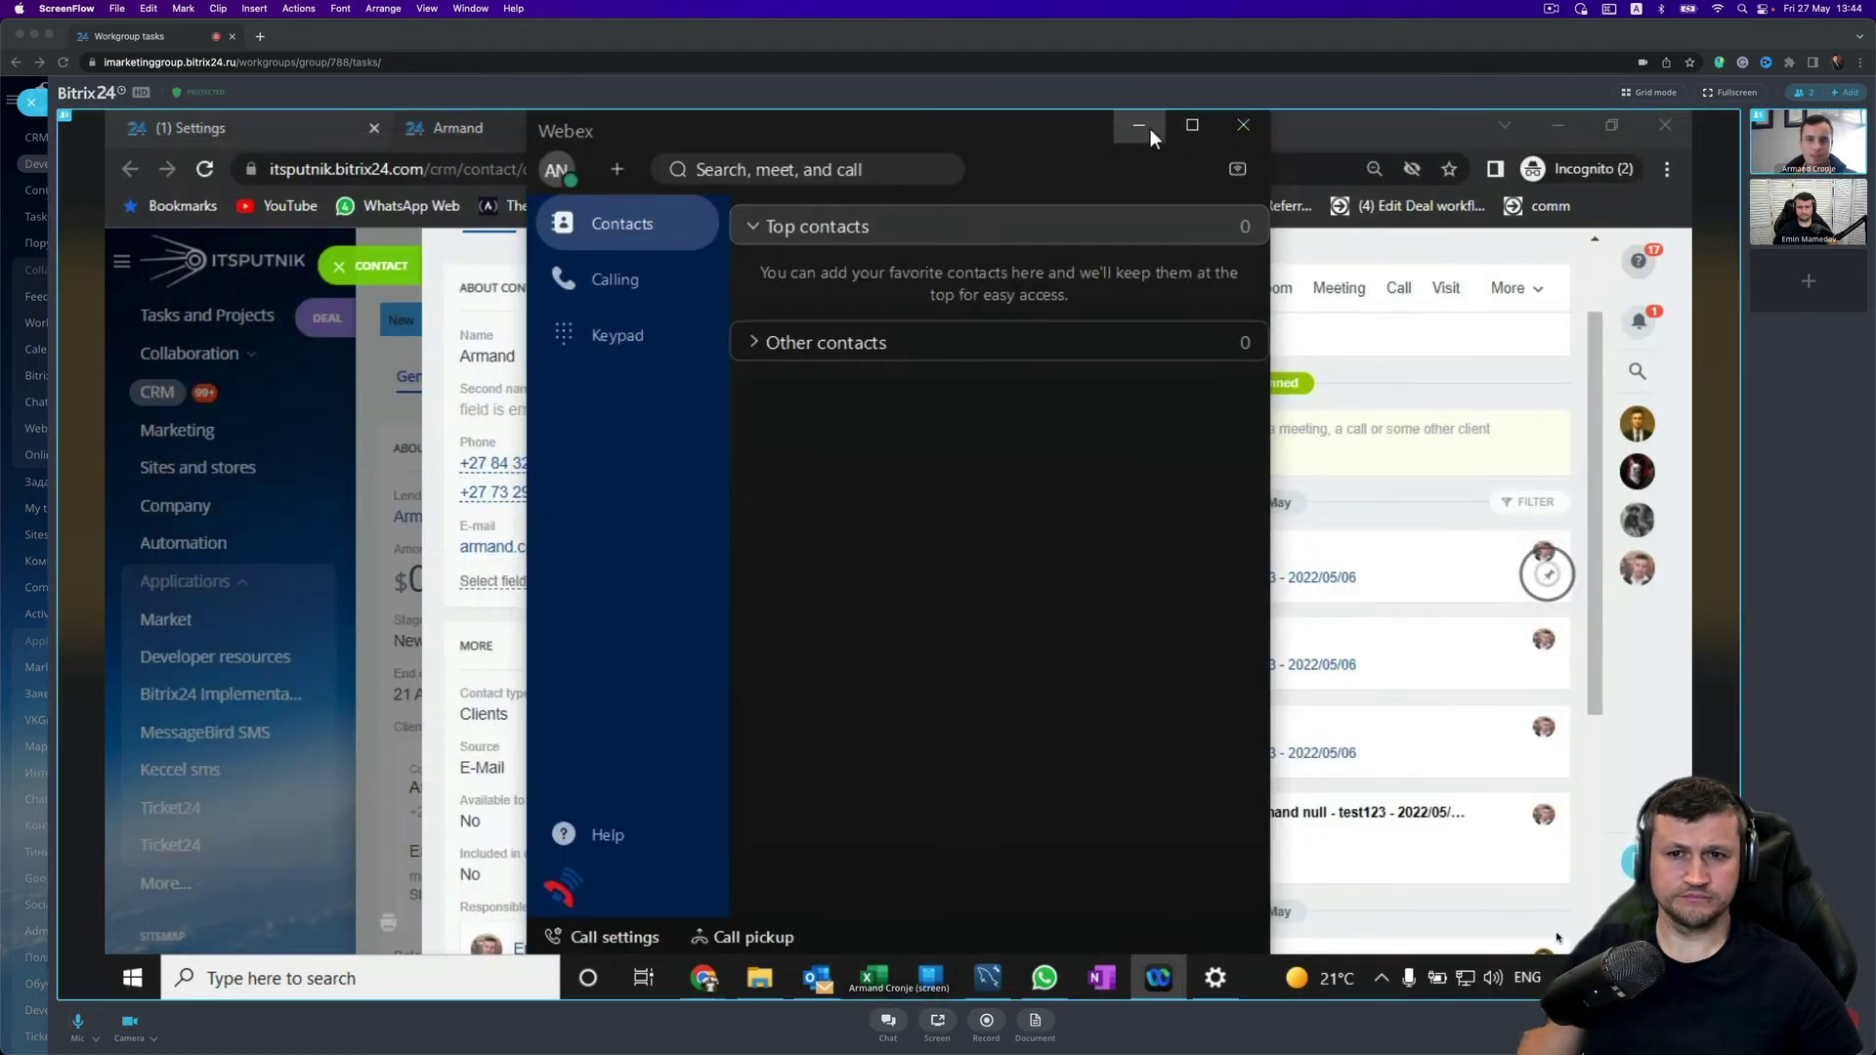
left_click(1151, 129)
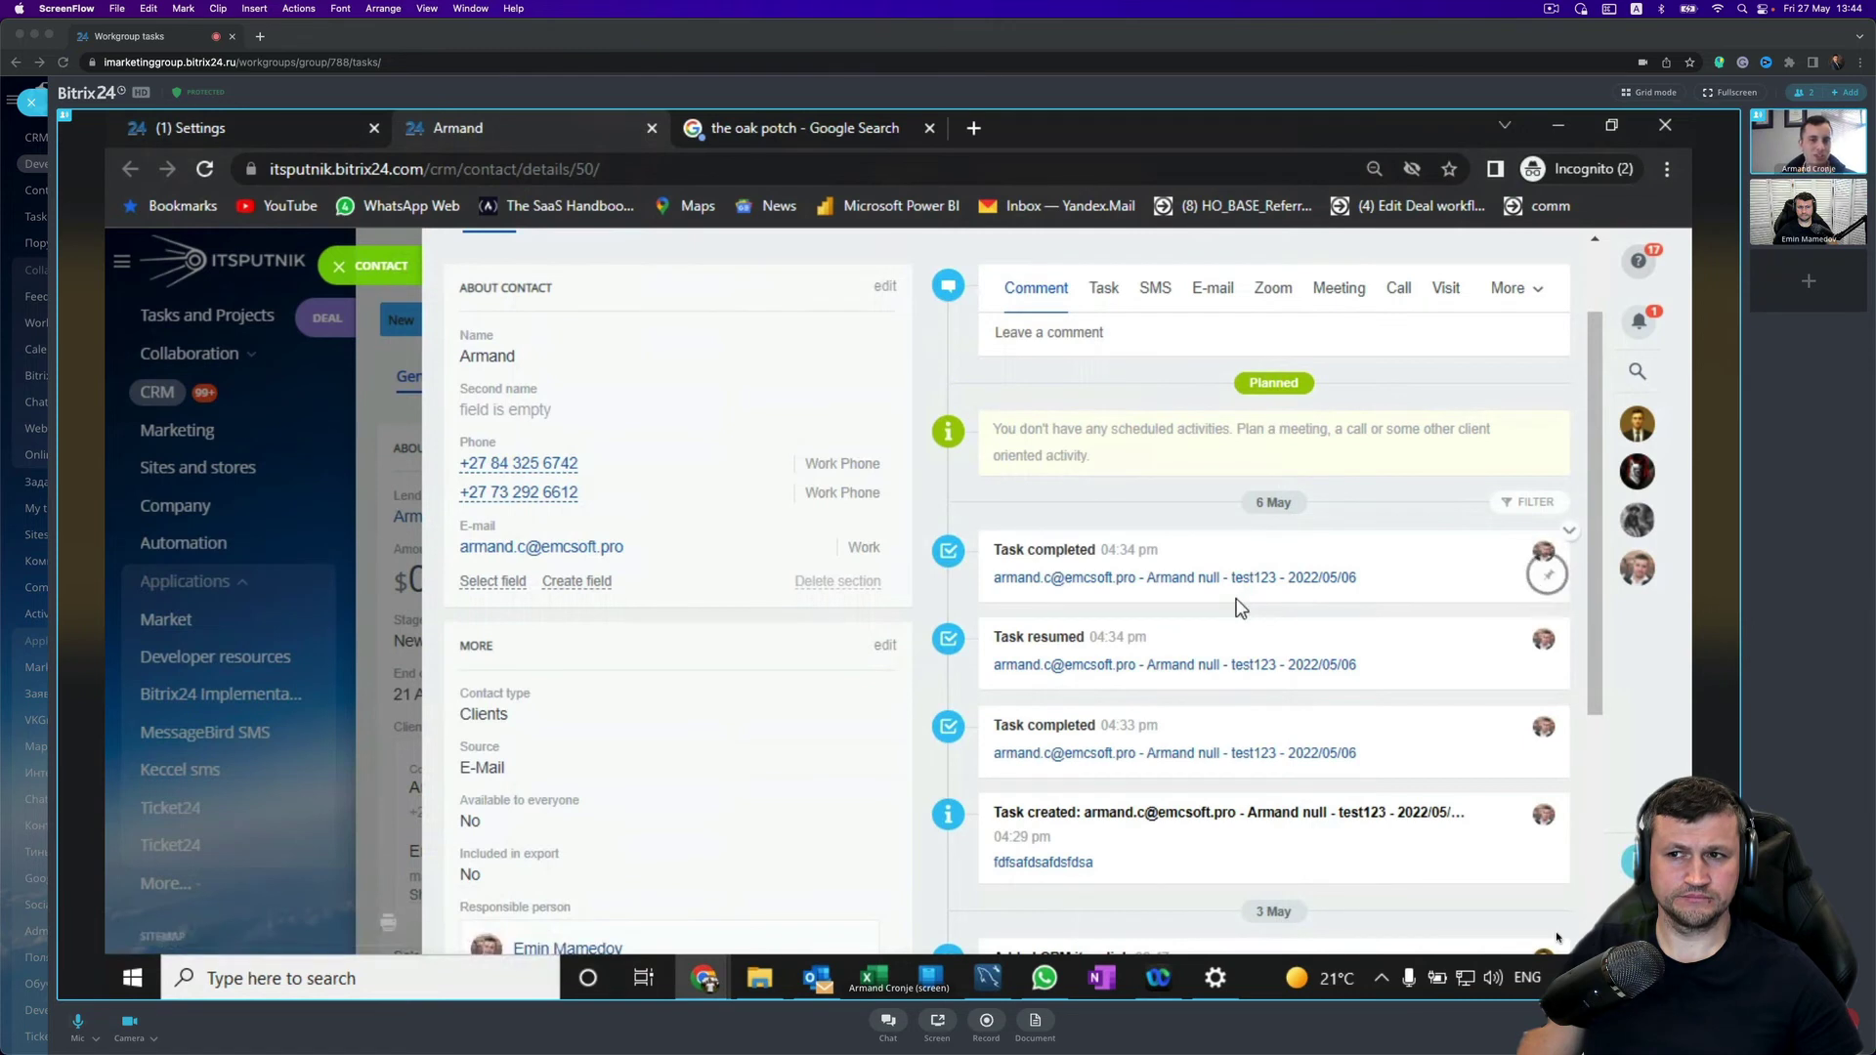